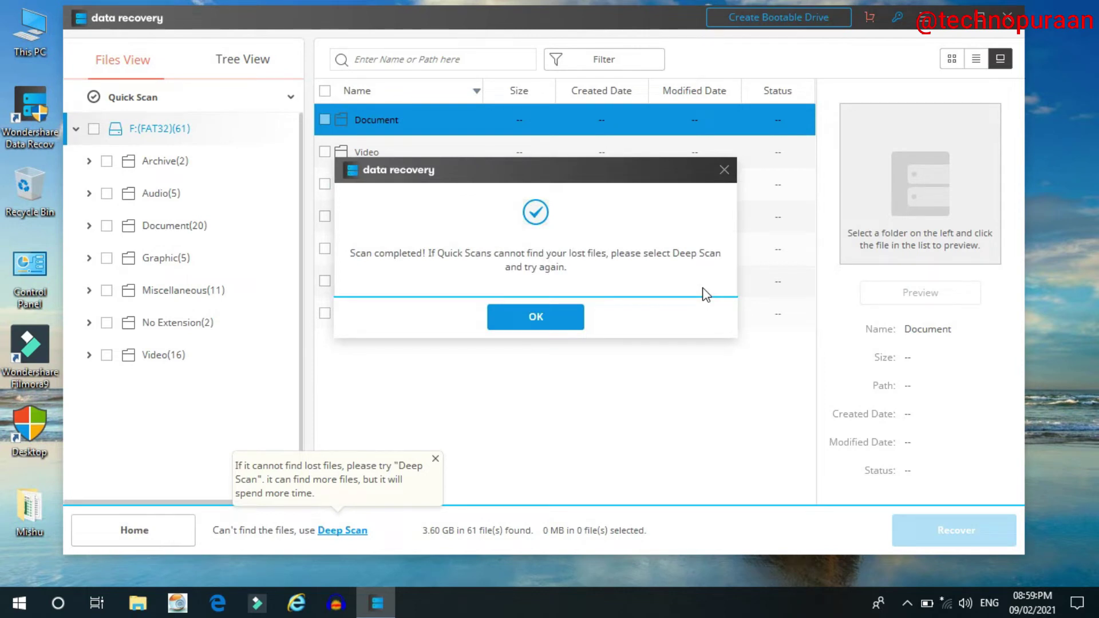
- Dismiss the scan completion message, select all found files on drive F:, and start recovering them
{"action": "left_click", "coordinate": [563, 322]}
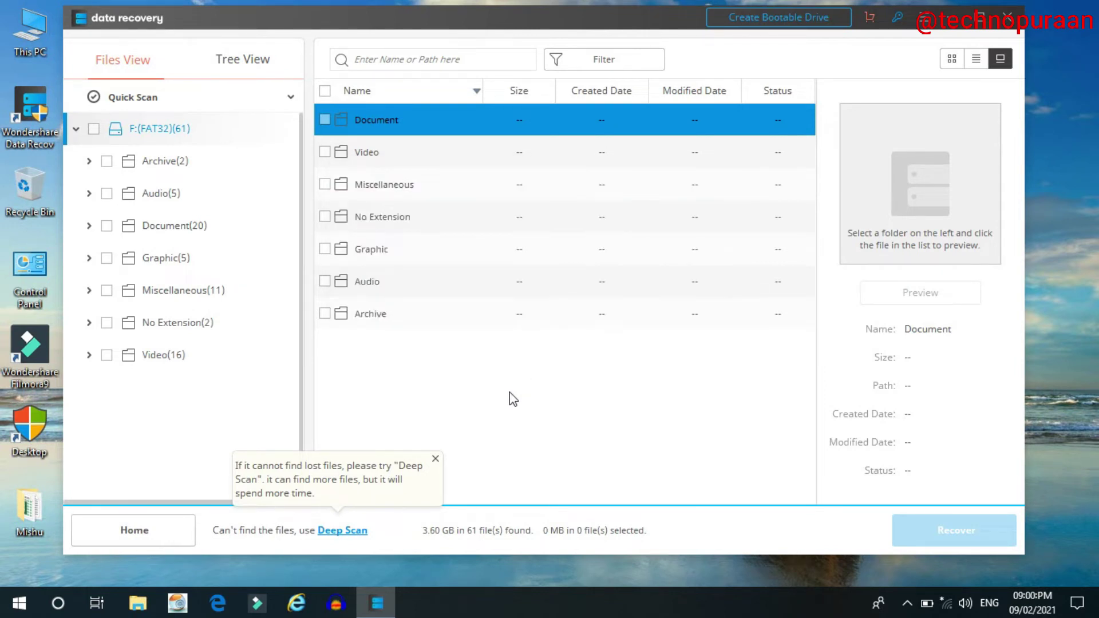
{"action": "left_click", "coordinate": [324, 91]}
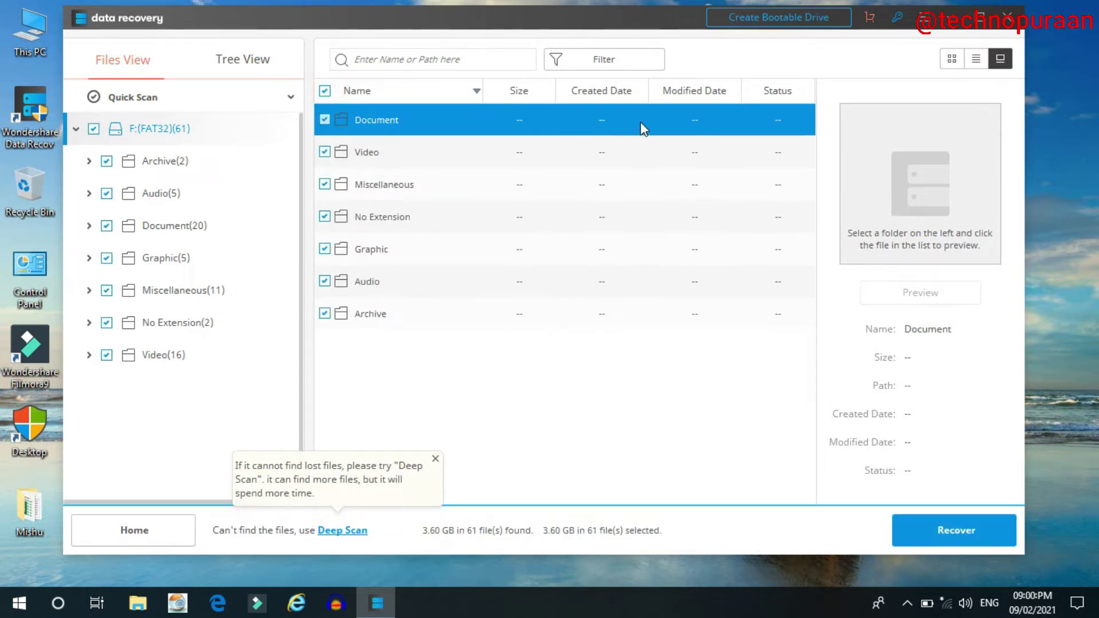
{"action": "left_click", "coordinate": [942, 533]}
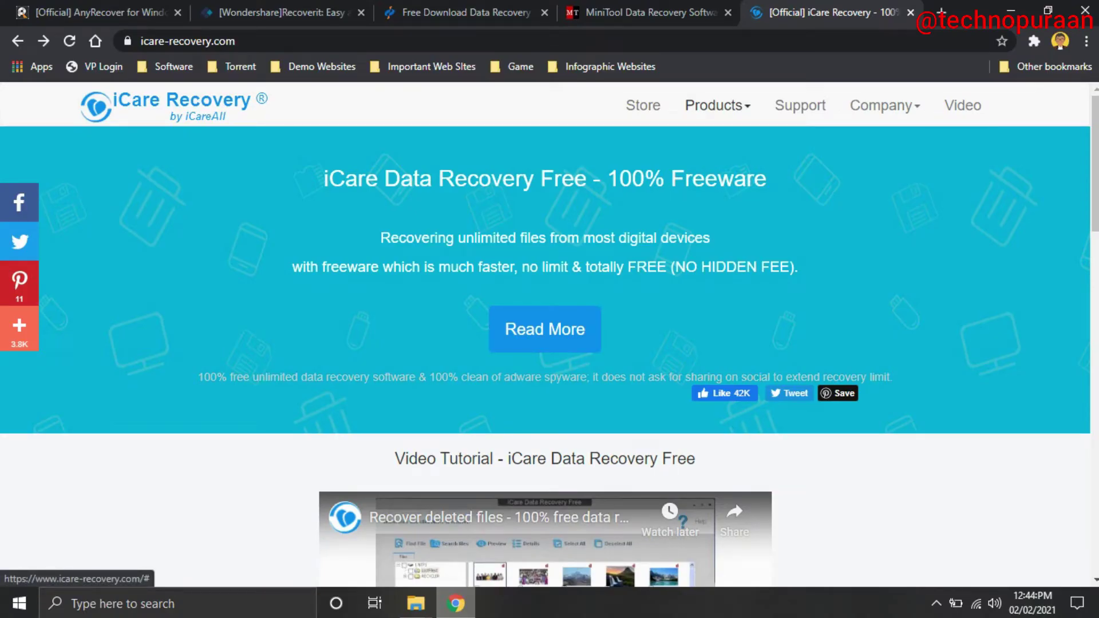
- Open the iCare Data Recovery Pro page from the products listed on the iCare Recovery website
{"action": "left_click", "coordinate": [717, 105]}
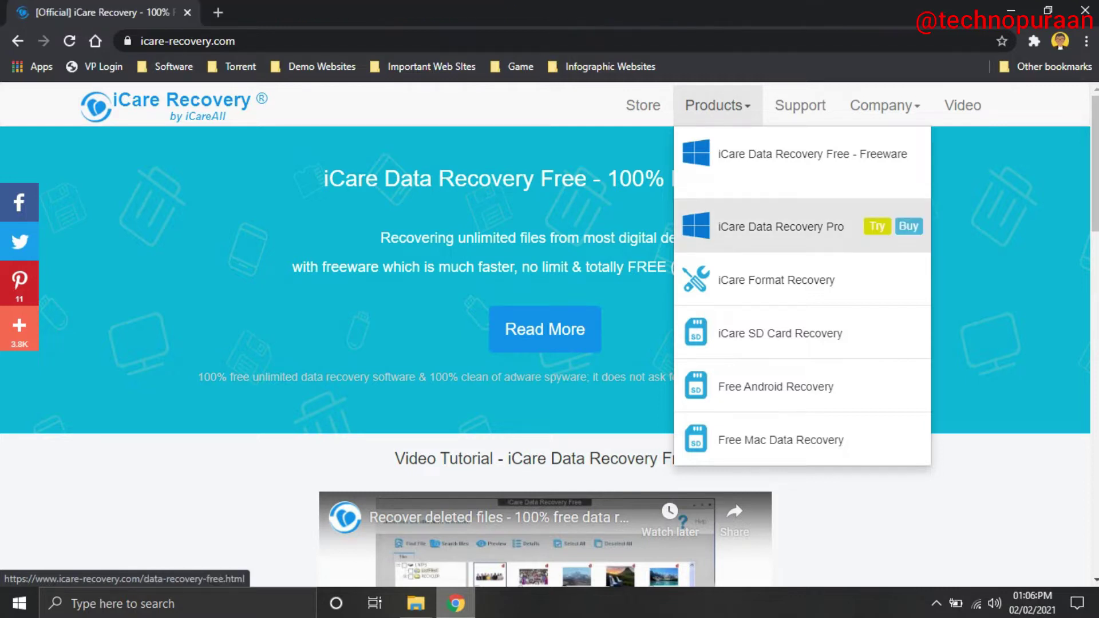
{"action": "left_click", "coordinate": [781, 227]}
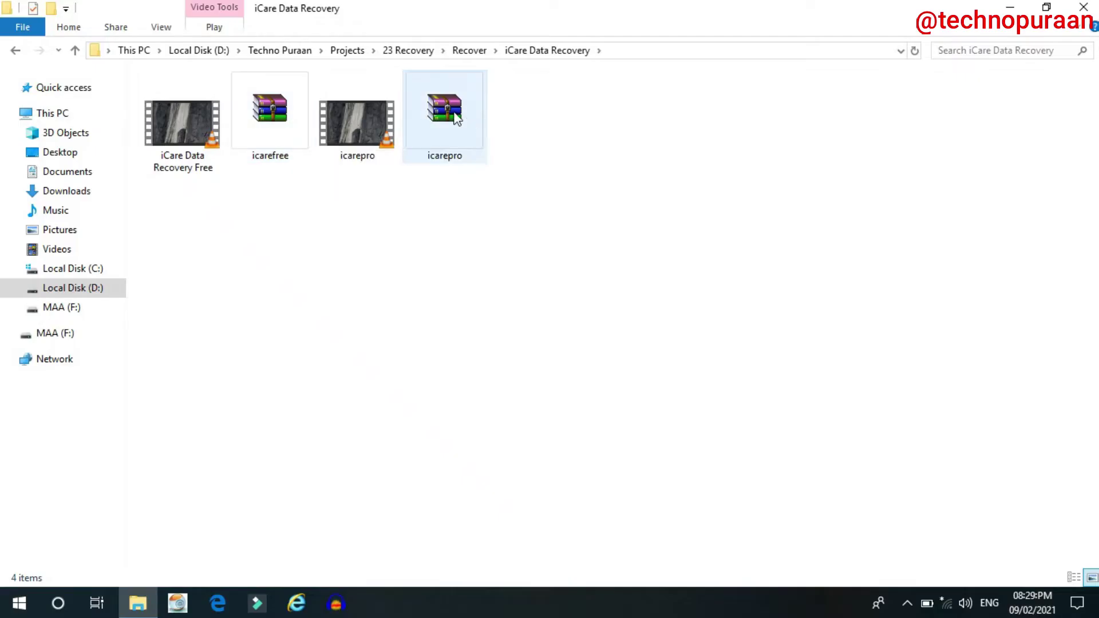
- Extract the icarepro archive in the iCare Data Recovery folder and run the extracted installer
{"action": "right_click", "coordinate": [452, 112]}
{"action": "left_click", "coordinate": [554, 189]}
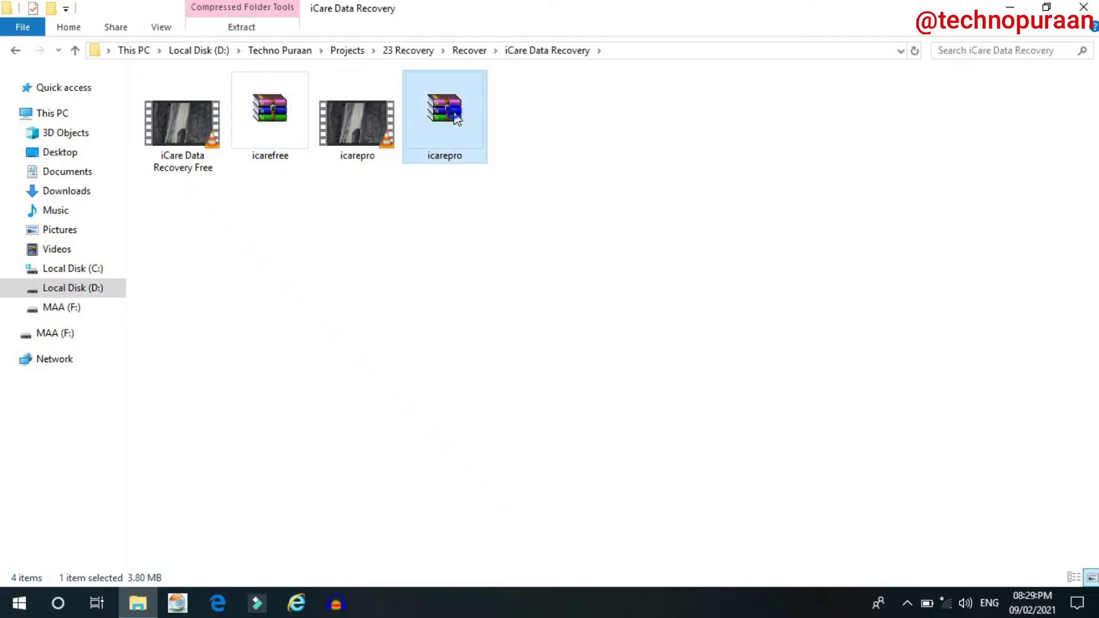
{"action": "double_click", "coordinate": [448, 126]}
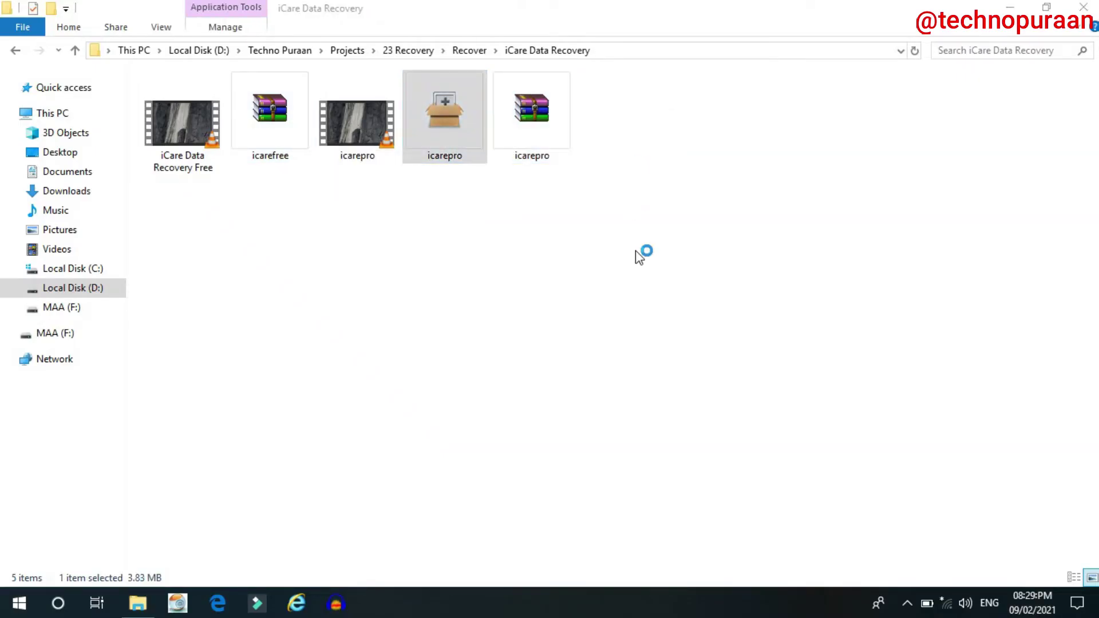
- Complete the iCare Data Recovery Pro setup wizard with the option to launch the program turned off
{"action": "left_click", "coordinate": [642, 429]}
{"action": "left_click", "coordinate": [645, 430]}
{"action": "left_click", "coordinate": [651, 430]}
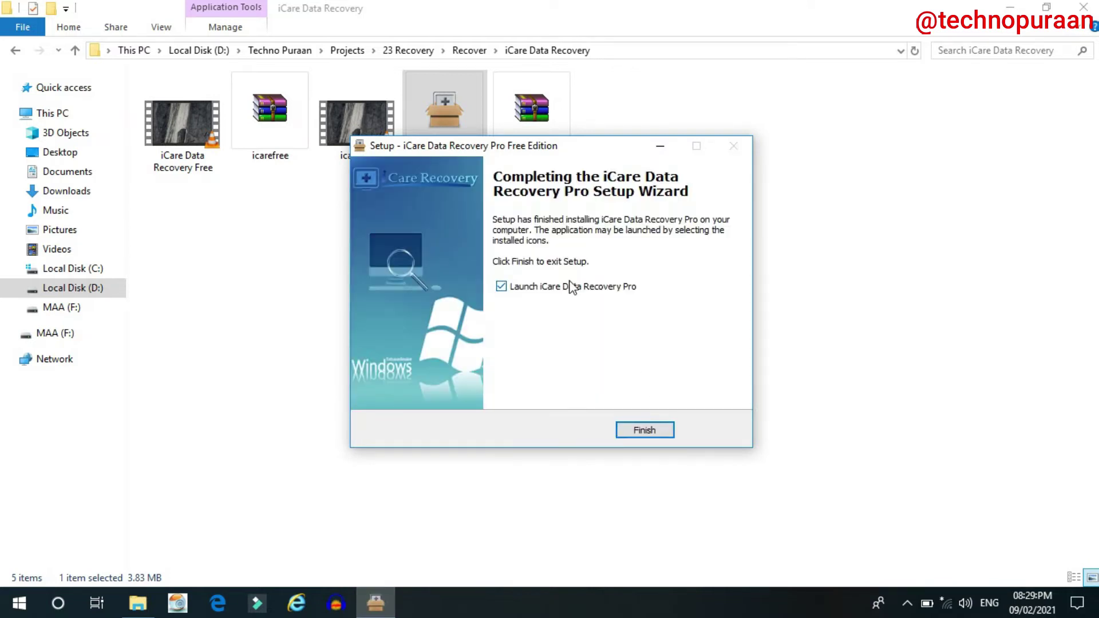
{"action": "left_click", "coordinate": [594, 283]}
{"action": "left_click", "coordinate": [642, 429]}
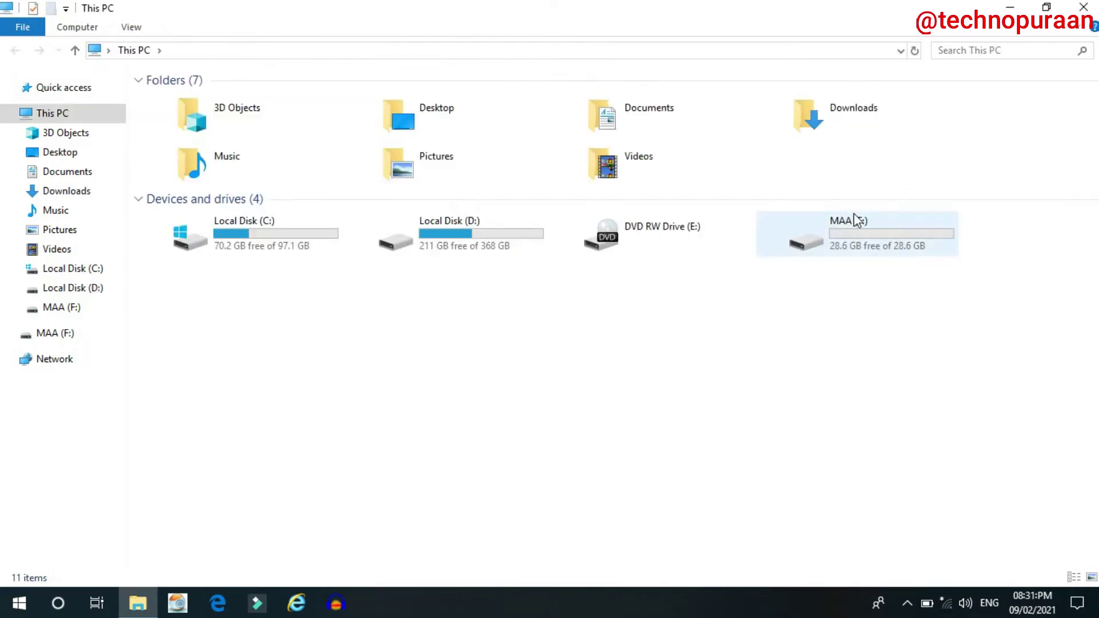
- Create a folder named Demo on the MAA (F:) drive
{"action": "double_click", "coordinate": [853, 220]}
{"action": "right_click", "coordinate": [343, 203]}
{"action": "left_click", "coordinate": [555, 395]}
{"action": "type", "text": "Demo"}
{"action": "key", "text": "Return"}
- Create a text document named Demo on the MAA (F:) drive and enter Testing 1 in it
{"action": "right_click", "coordinate": [427, 227]}
{"action": "mouse_move", "coordinate": [475, 421]}
{"action": "left_click", "coordinate": [659, 383]}
{"action": "type", "text": "Demo"}
{"action": "key", "text": "Return"}
{"action": "key", "text": "Return"}
{"action": "type", "text": "Testing"}
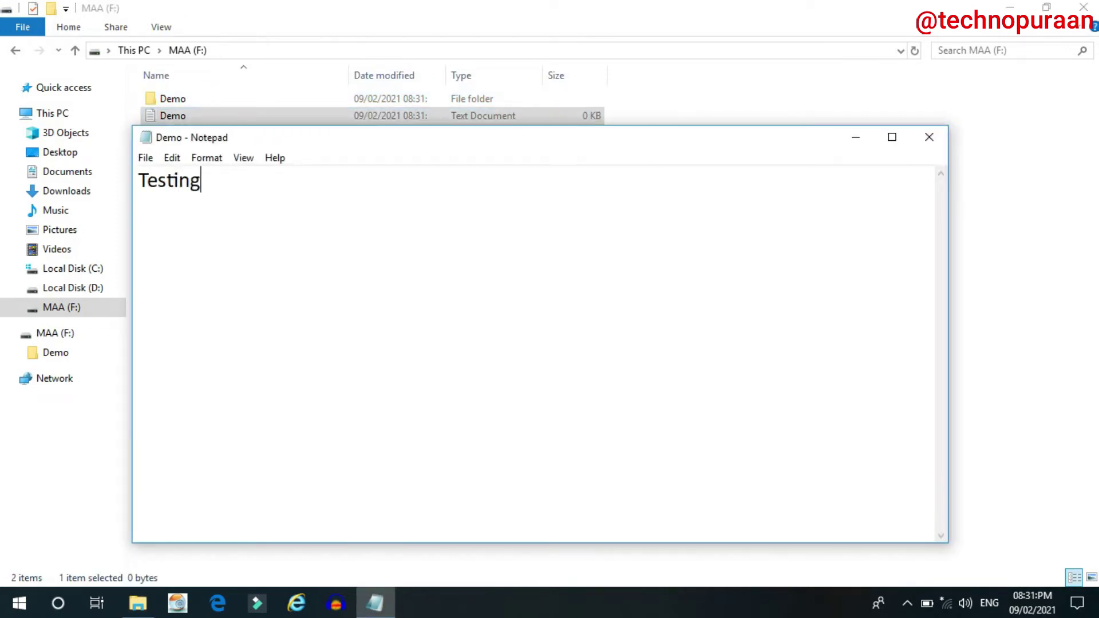
{"action": "type", "text": "1"}
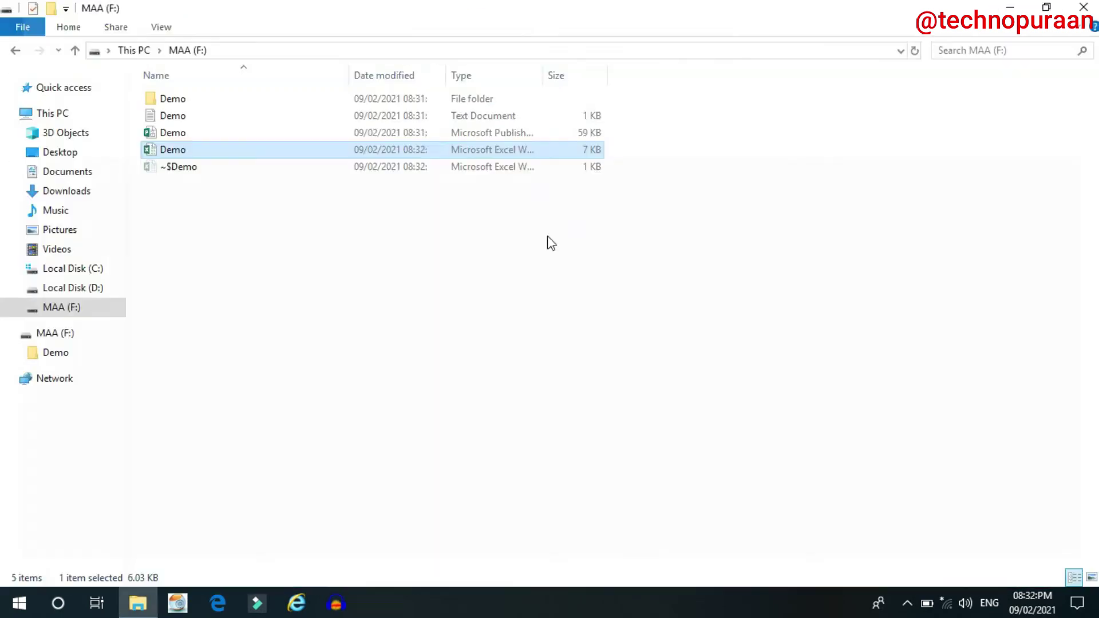
- Create a Microsoft Word document named Demo on the MAA (F:) drive
{"action": "right_click", "coordinate": [258, 263]}
{"action": "left_click", "coordinate": [525, 359]}
{"action": "type", "text": "Demo"}
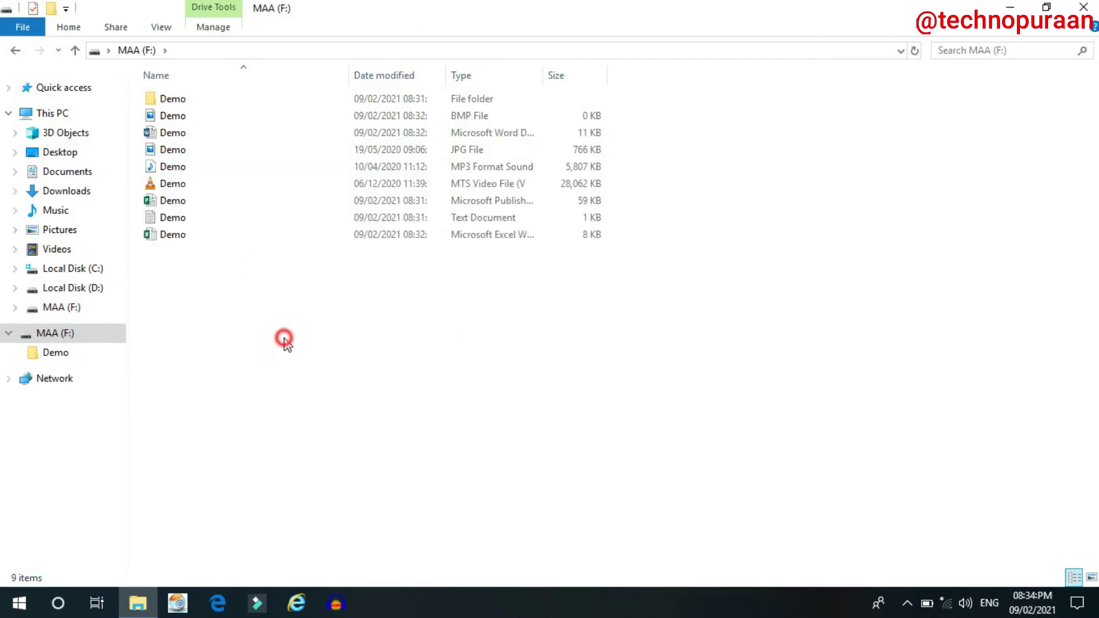
- Permanently delete all the Demo items on the MAA (F:) drive, bypassing the Recycle Bin
{"action": "key", "text": "ctrl+a"}
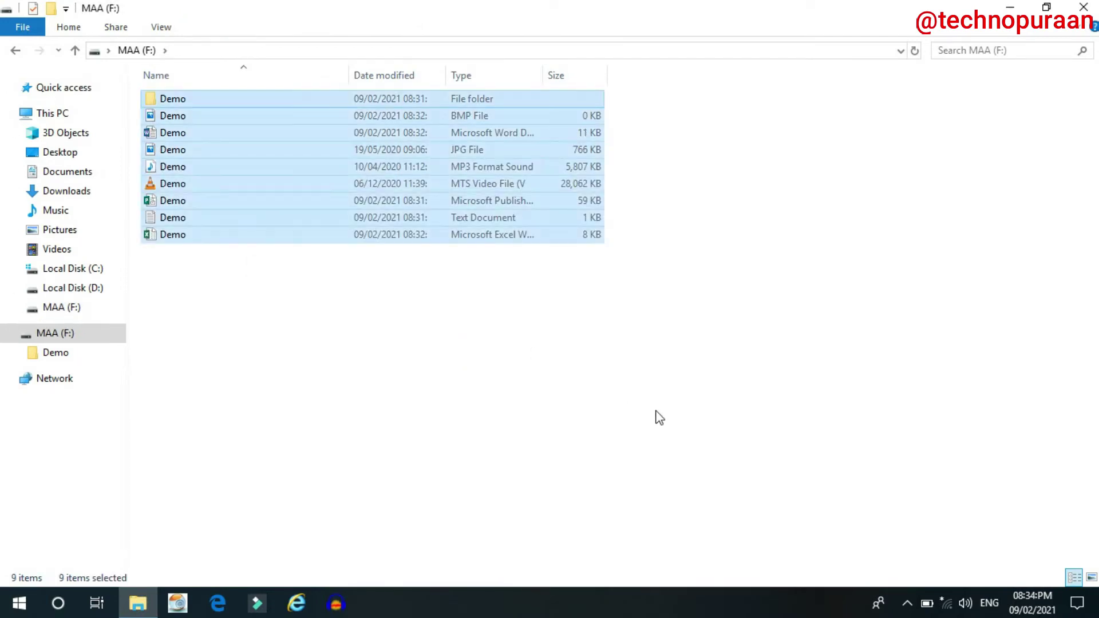
{"action": "key", "text": "shift+Delete"}
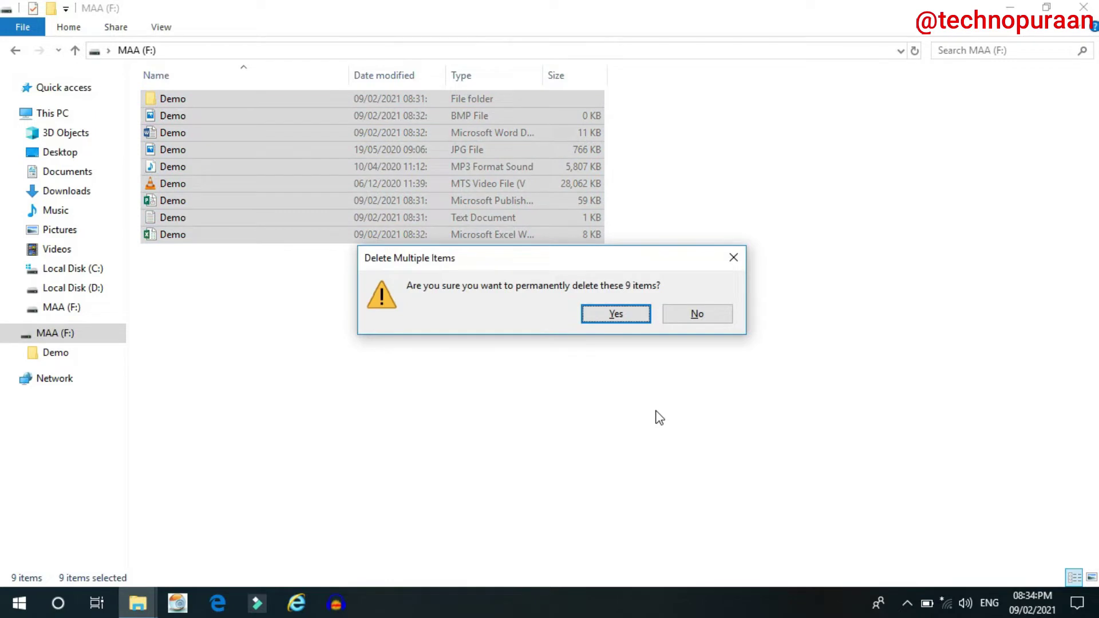
{"action": "key", "text": "Return"}
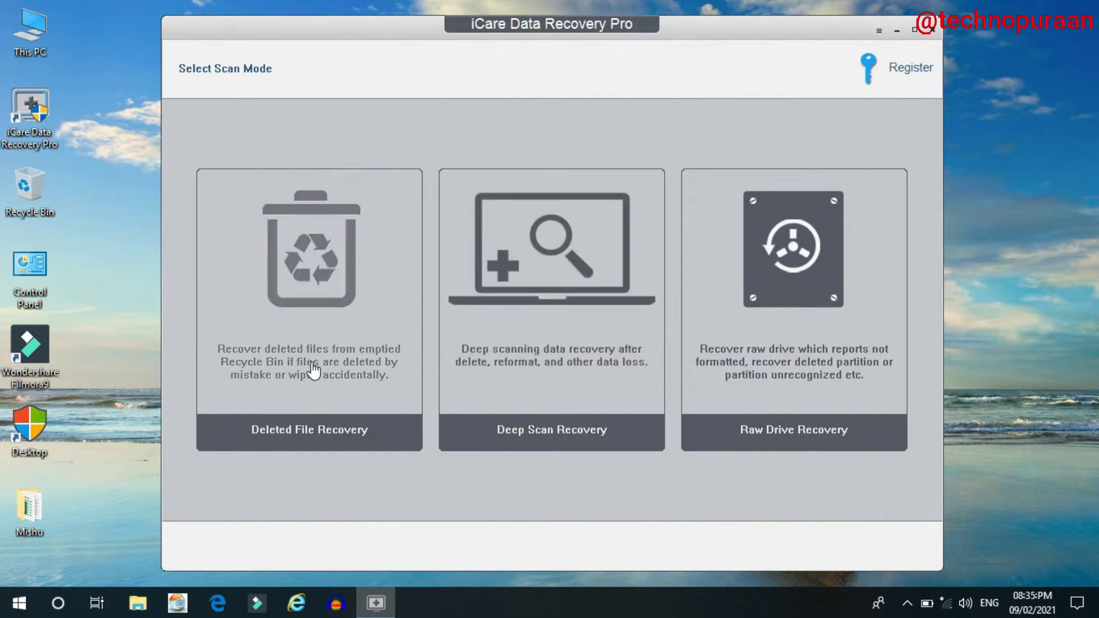
- Scan the F: MAA (FAT32) partition with Deleted File Recovery and dismiss the information message
{"action": "left_click", "coordinate": [312, 335]}
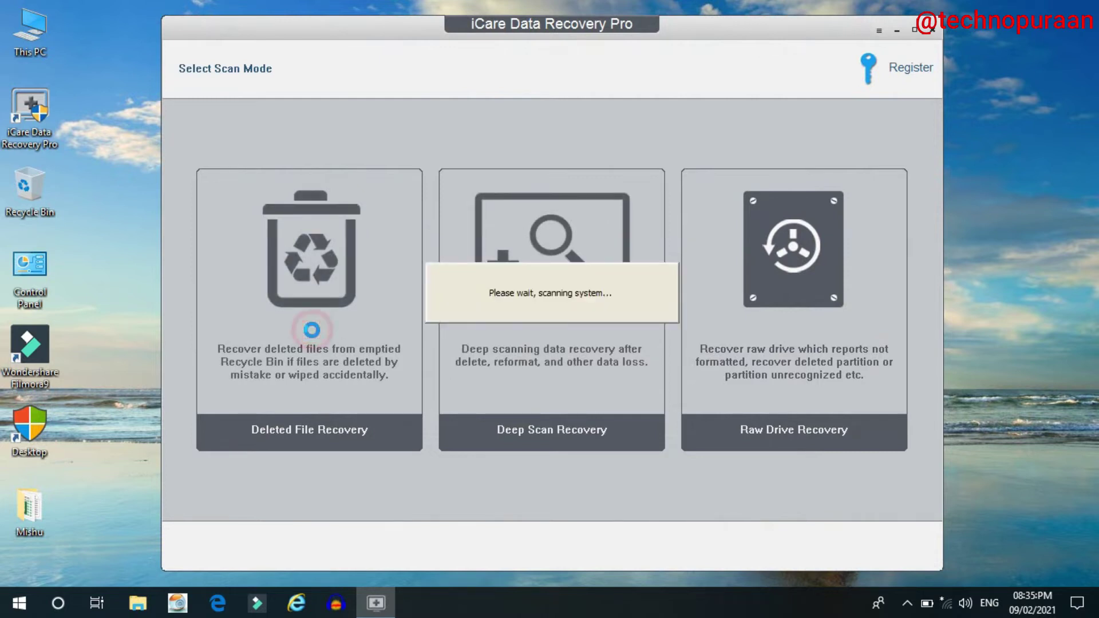
{"action": "left_click", "coordinate": [303, 281]}
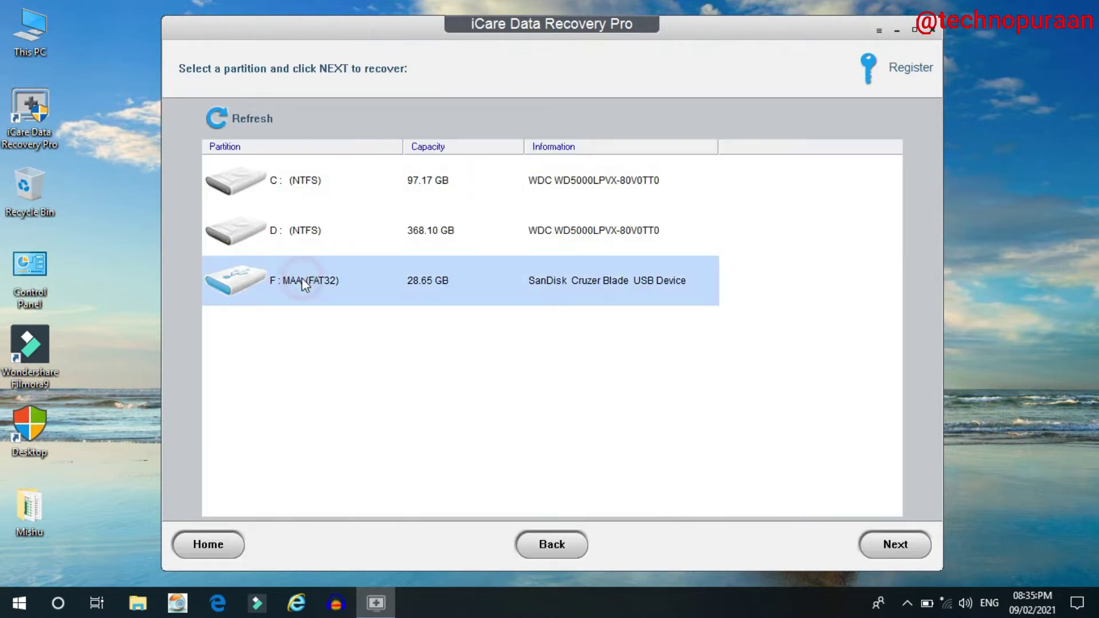
{"action": "left_click", "coordinate": [906, 547]}
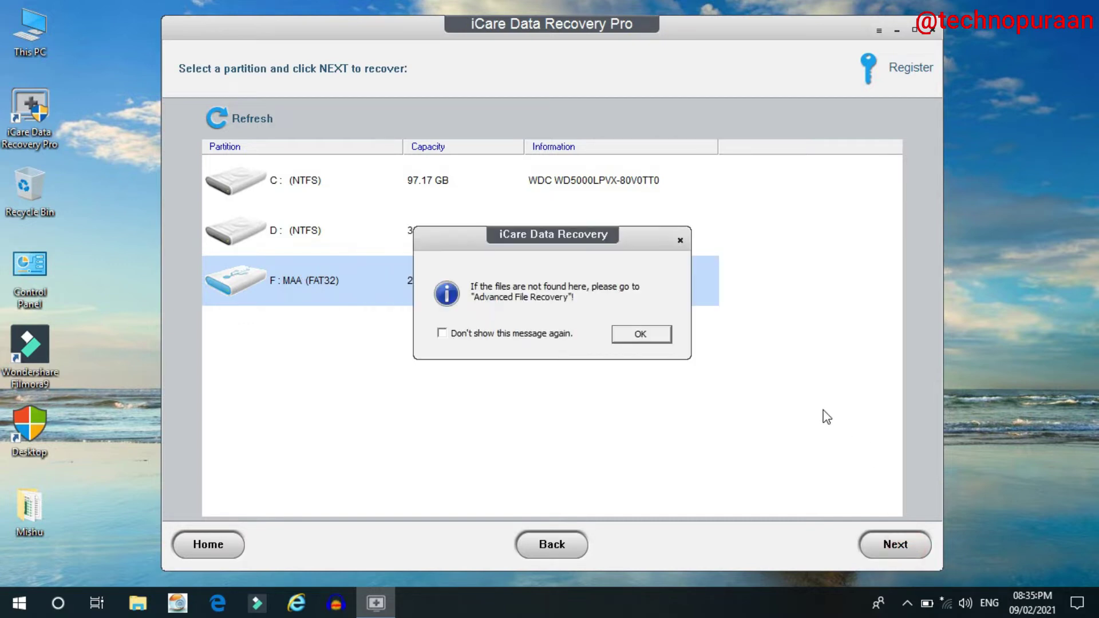
{"action": "left_click", "coordinate": [639, 335]}
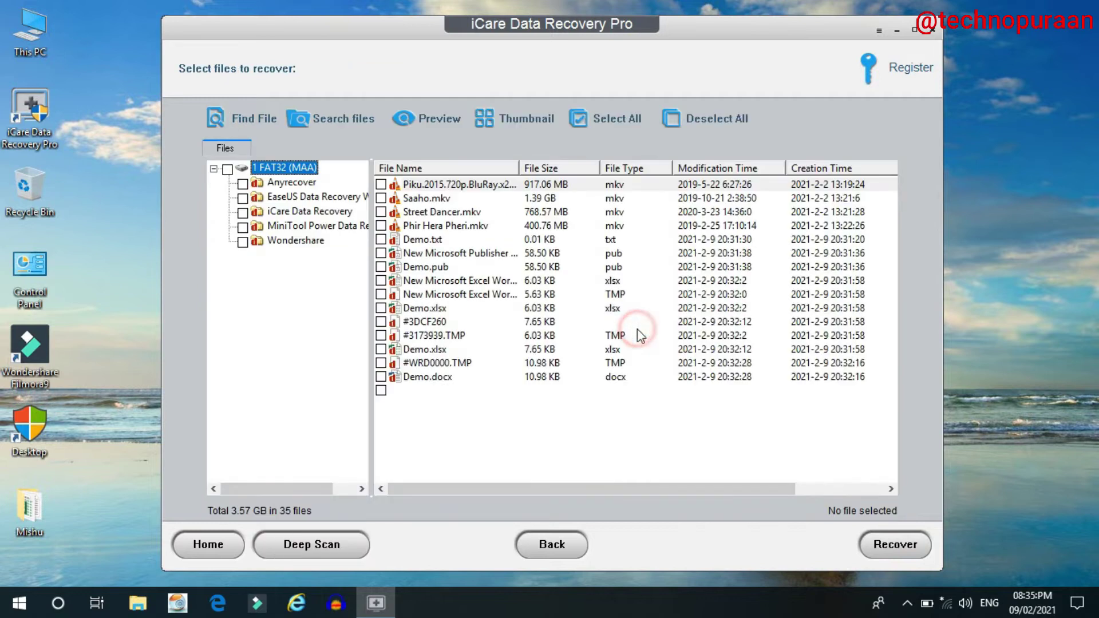
- Mark Demo.txt, Demo.pub, both Demo.xlsx files, Demo.docx, Demo.jpg, Demo.MTS and Demo.mp3 for recovery
{"action": "left_click", "coordinate": [381, 241]}
{"action": "left_click", "coordinate": [383, 266]}
{"action": "left_click", "coordinate": [382, 308]}
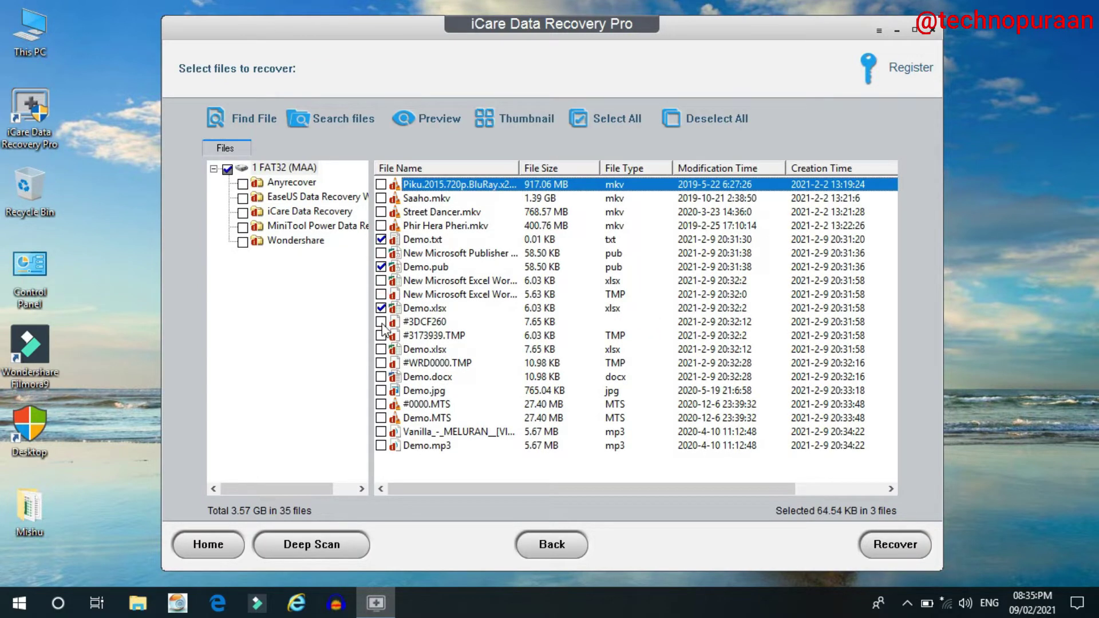
{"action": "left_click", "coordinate": [381, 349]}
{"action": "left_click", "coordinate": [381, 377]}
{"action": "left_click", "coordinate": [381, 390]}
{"action": "left_click", "coordinate": [381, 418]}
{"action": "left_click", "coordinate": [380, 445]}
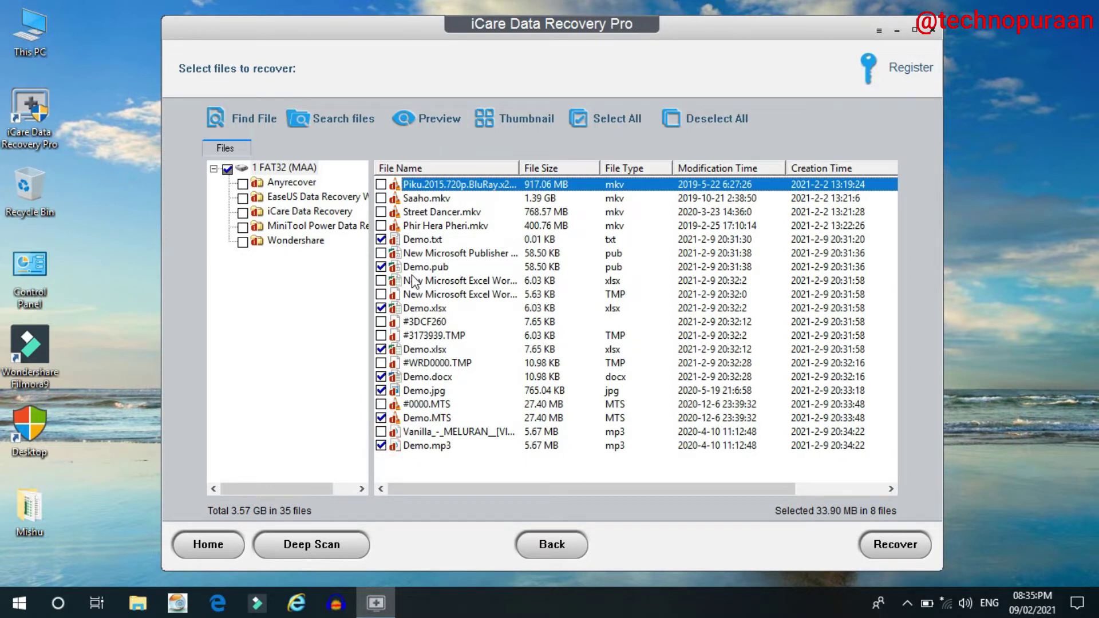
- Recover the marked files into a new Desktop folder named Recoverd
{"action": "left_click", "coordinate": [897, 545]}
{"action": "left_click", "coordinate": [423, 252]}
{"action": "left_click", "coordinate": [391, 486]}
{"action": "type", "text": "Reco"}
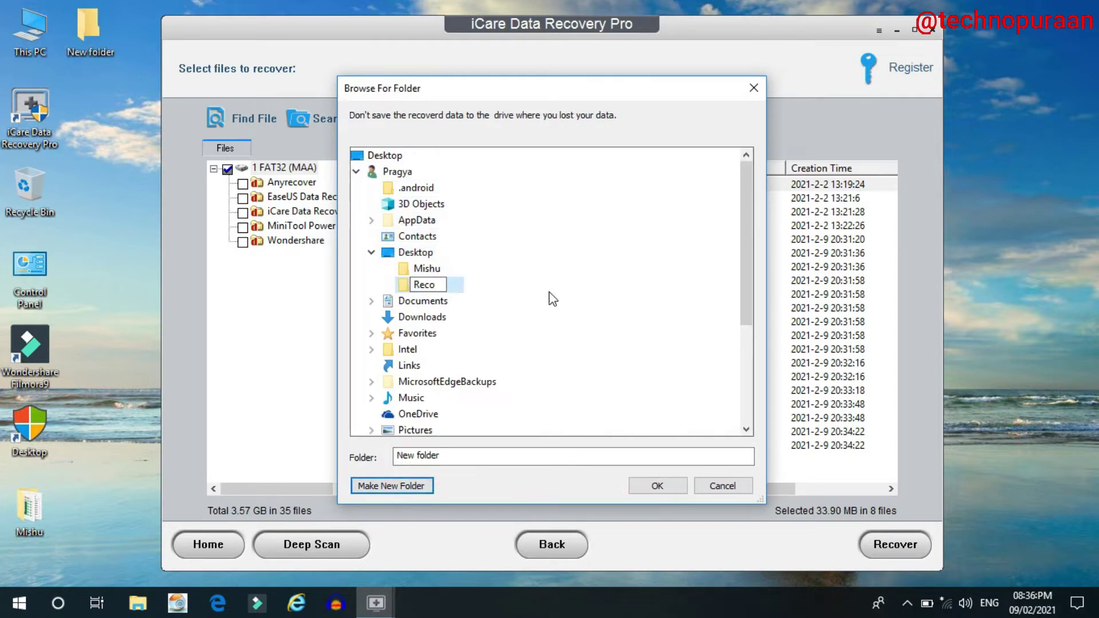
{"action": "type", "text": "verd"}
{"action": "key", "text": "Return"}
{"action": "key", "text": "Return"}
{"action": "double_click", "coordinate": [300, 128]}
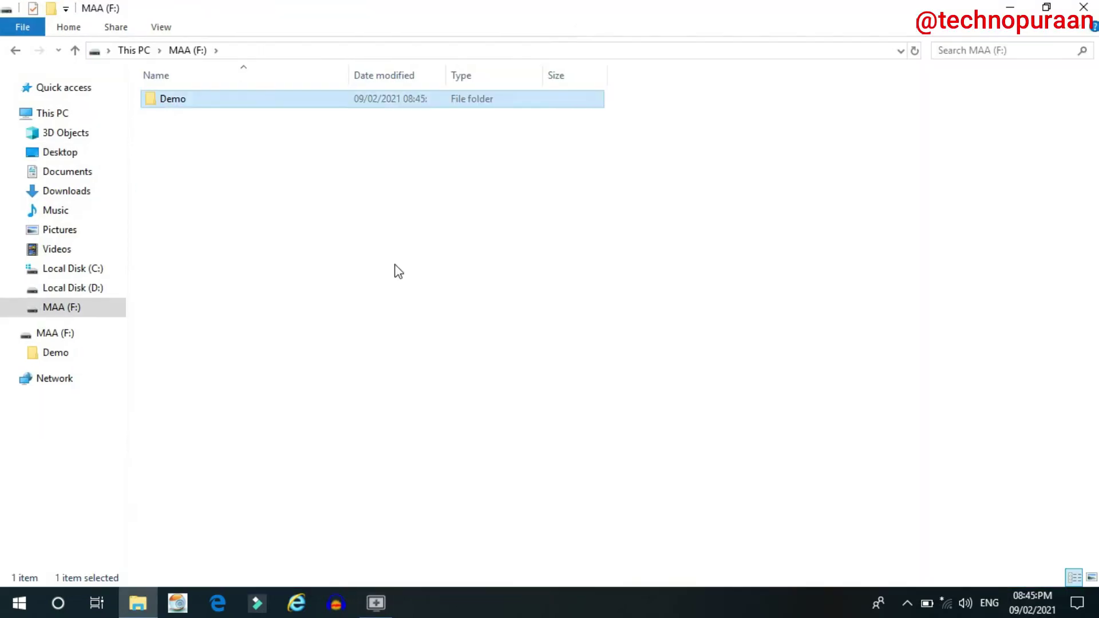
- Create a text document named Demo on the MAA (F:) drive, enter short test text, save and close it
{"action": "right_click", "coordinate": [286, 227]}
{"action": "mouse_move", "coordinate": [428, 428]}
{"action": "left_click", "coordinate": [572, 349]}
{"action": "type", "text": "Demo"}
{"action": "key", "text": "Return"}
{"action": "key", "text": "Return"}
{"action": "type", "text": "Testin"}
{"action": "key", "text": "ctrl+s"}
{"action": "left_click", "coordinate": [929, 136]}
- Create a Microsoft Excel worksheet named Demo on the MAA (F:) drive and open it
{"action": "right_click", "coordinate": [401, 423]}
{"action": "mouse_move", "coordinate": [368, 392]}
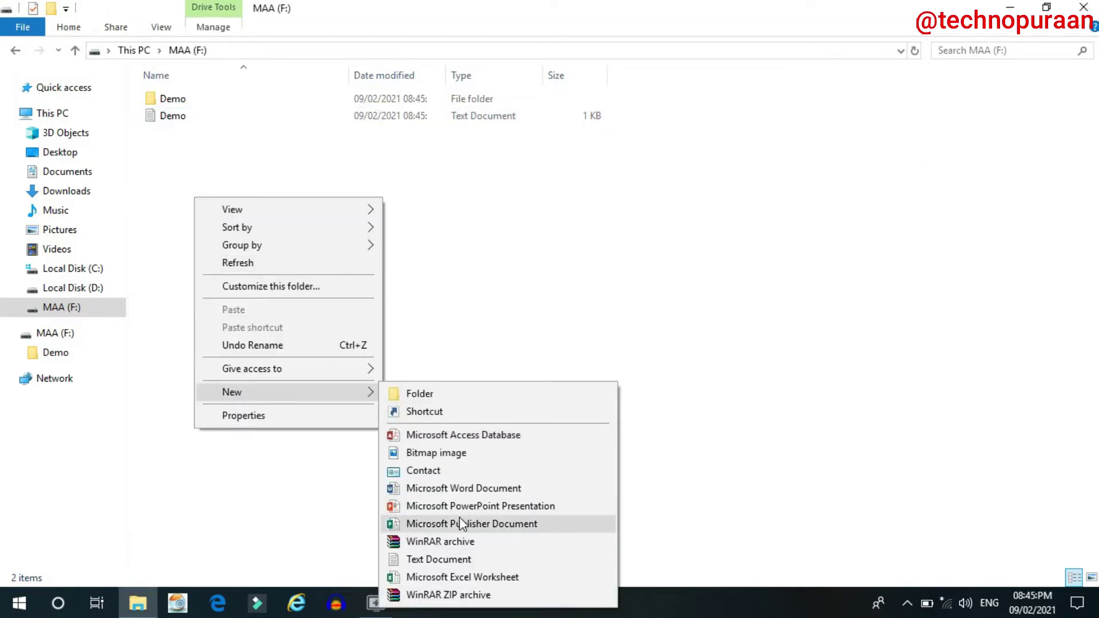
{"action": "left_click", "coordinate": [452, 577]}
{"action": "type", "text": "Demo"}
{"action": "key", "text": "Return"}
{"action": "key", "text": "Return"}
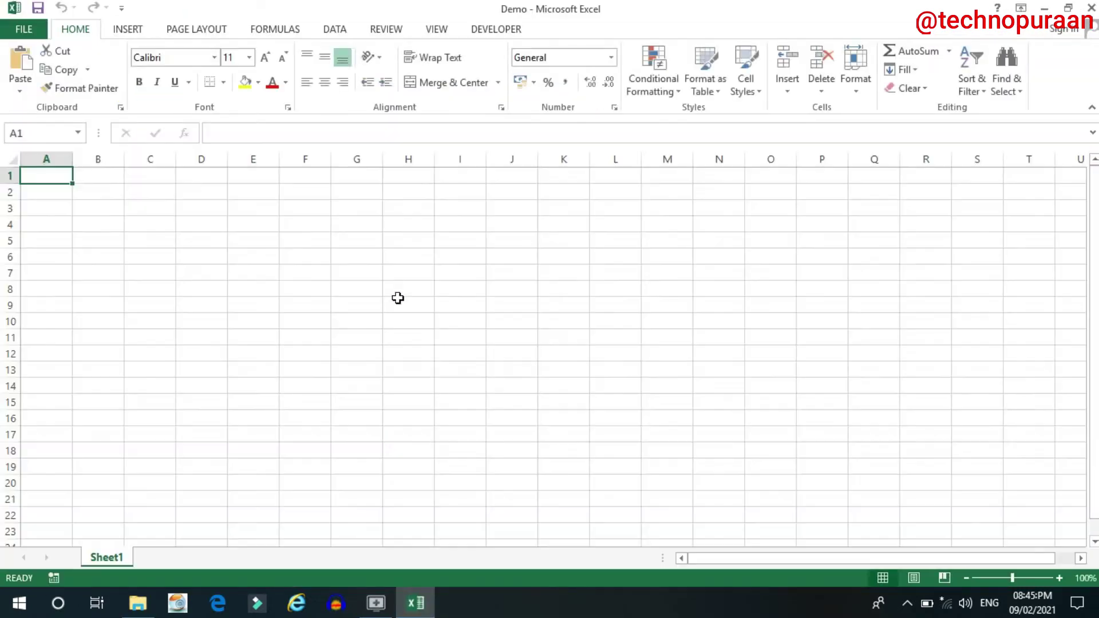
- Enter Testing 2 in cell B2 of the Demo workbook, save it and close Excel
{"action": "key", "text": "Right"}
{"action": "key", "text": "Down"}
{"action": "type", "text": "Testing 2"}
{"action": "key", "text": "Return"}
{"action": "key", "text": "ctrl+s"}
{"action": "key", "text": "alt+F4"}
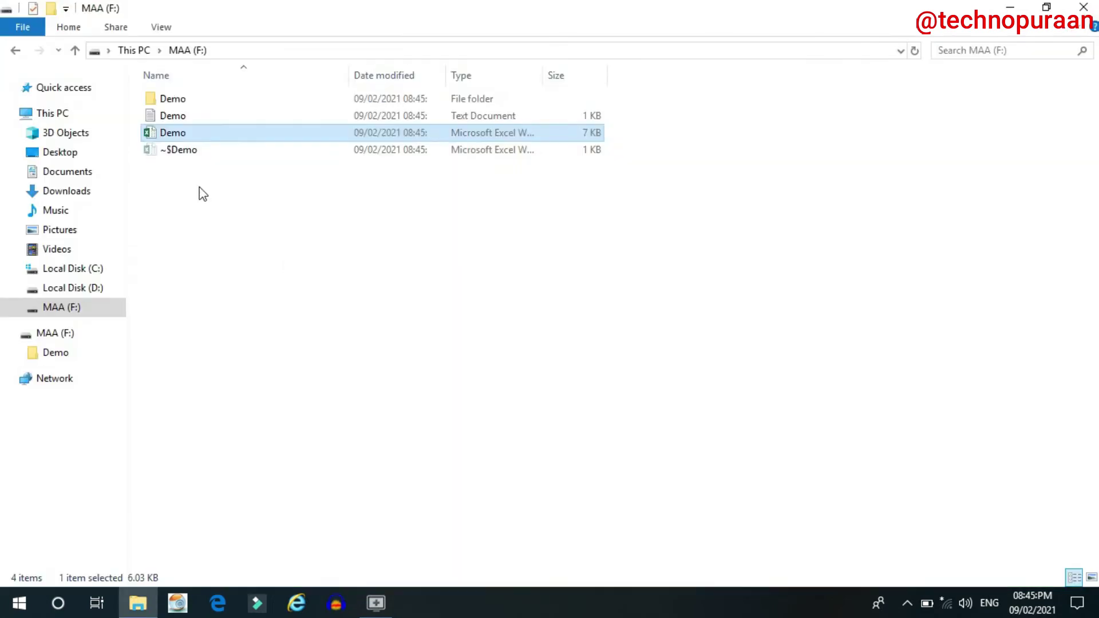
- Create a Microsoft Word document named Demo on the MAA (F:) drive containing Testing 2, save and close it
{"action": "right_click", "coordinate": [212, 202]}
{"action": "mouse_move", "coordinate": [356, 408]}
{"action": "left_click", "coordinate": [458, 491]}
{"action": "type", "text": "Demo"}
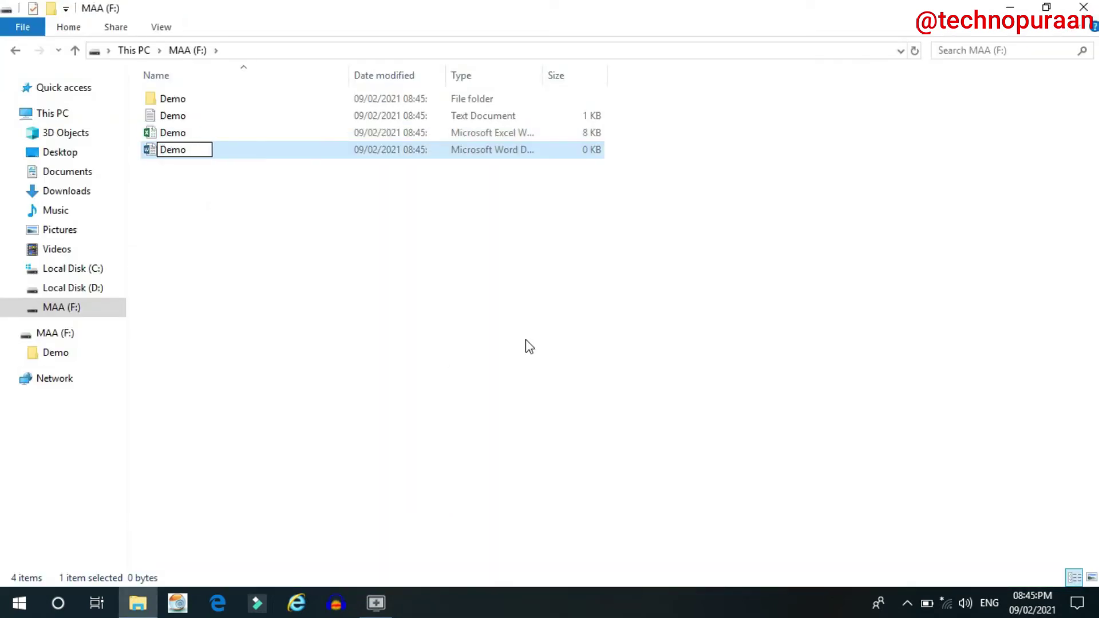
{"action": "key", "text": "Return"}
{"action": "key", "text": "Return"}
{"action": "type", "text": "Testing 2"}
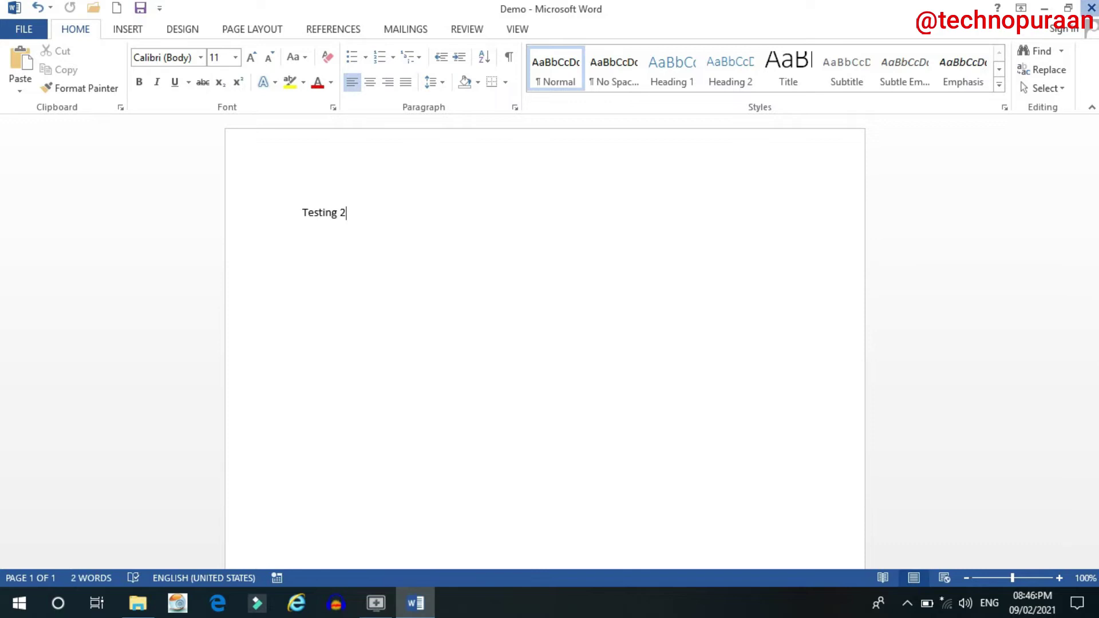
{"action": "key", "text": "ctrl+s"}
{"action": "key", "text": "alt+F4"}
- Rename the MP3 file on the MAA (F:) drive as Demo
{"action": "key", "text": "End"}
{"action": "key", "text": "F2"}
{"action": "type", "text": "Demo"}
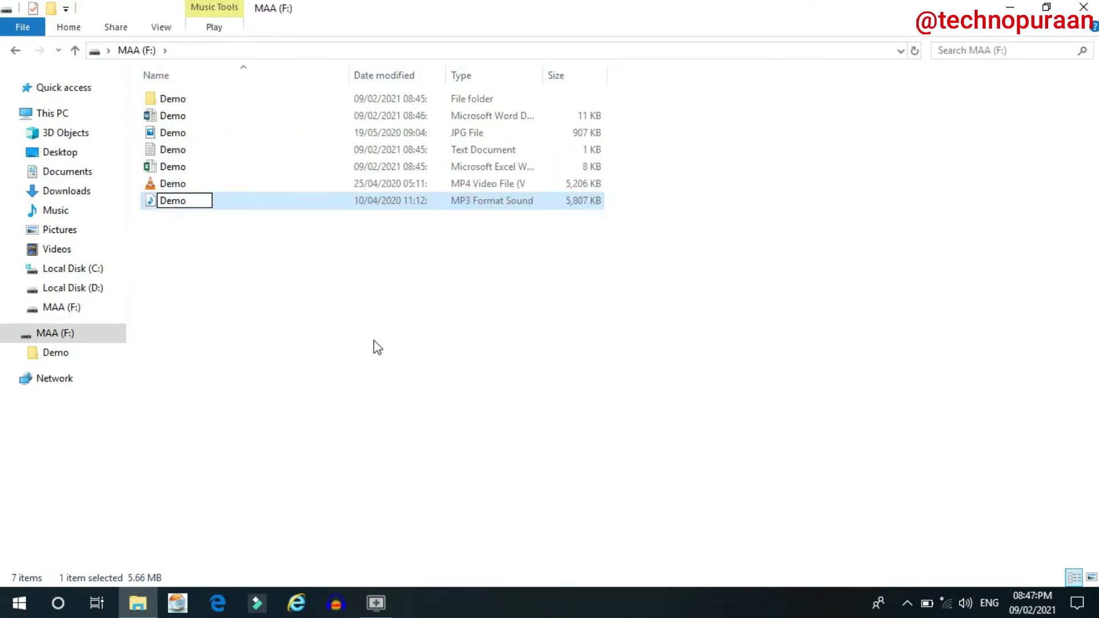
{"action": "key", "text": "Return"}
{"action": "left_click", "coordinate": [378, 347]}
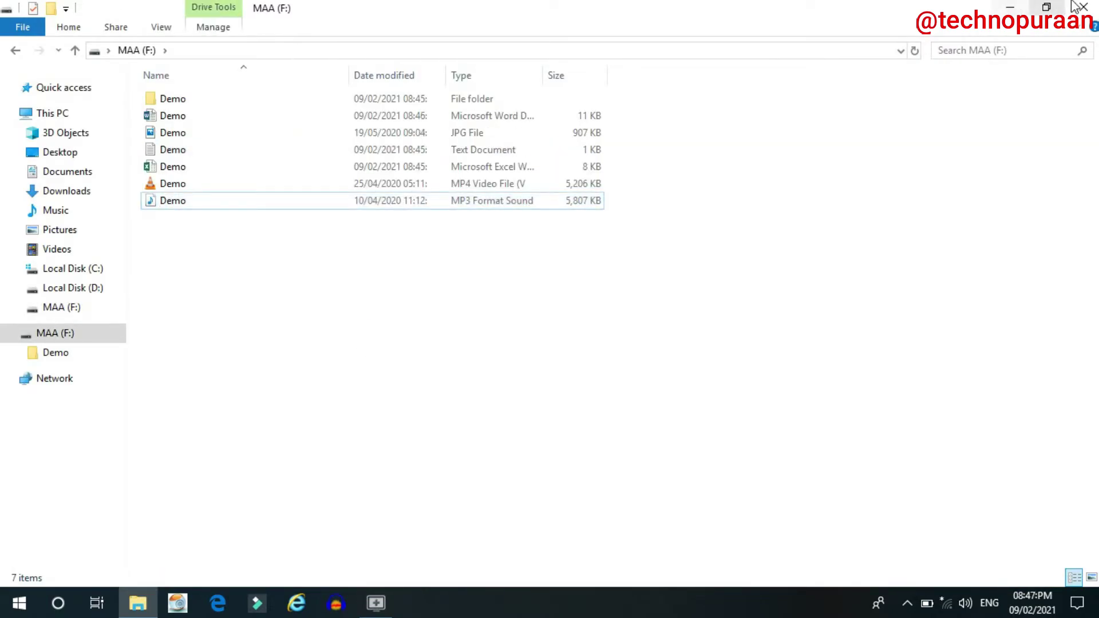
- Close the MAA (F:) window and refresh the desktop
{"action": "left_click", "coordinate": [1094, 7]}
{"action": "right_click", "coordinate": [573, 162]}
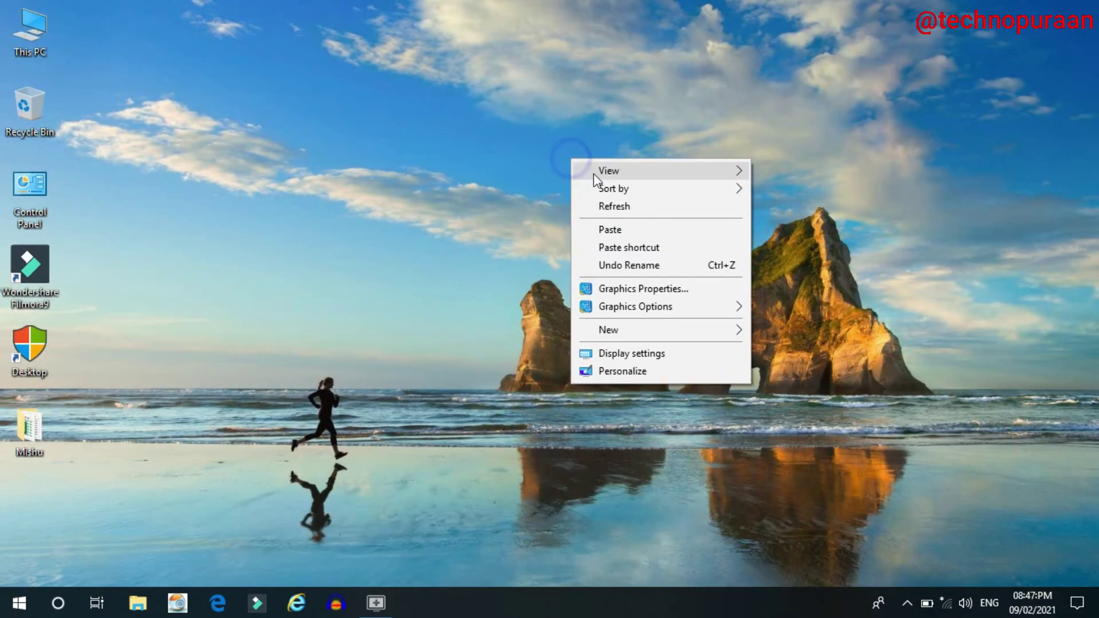
{"action": "left_click", "coordinate": [600, 206]}
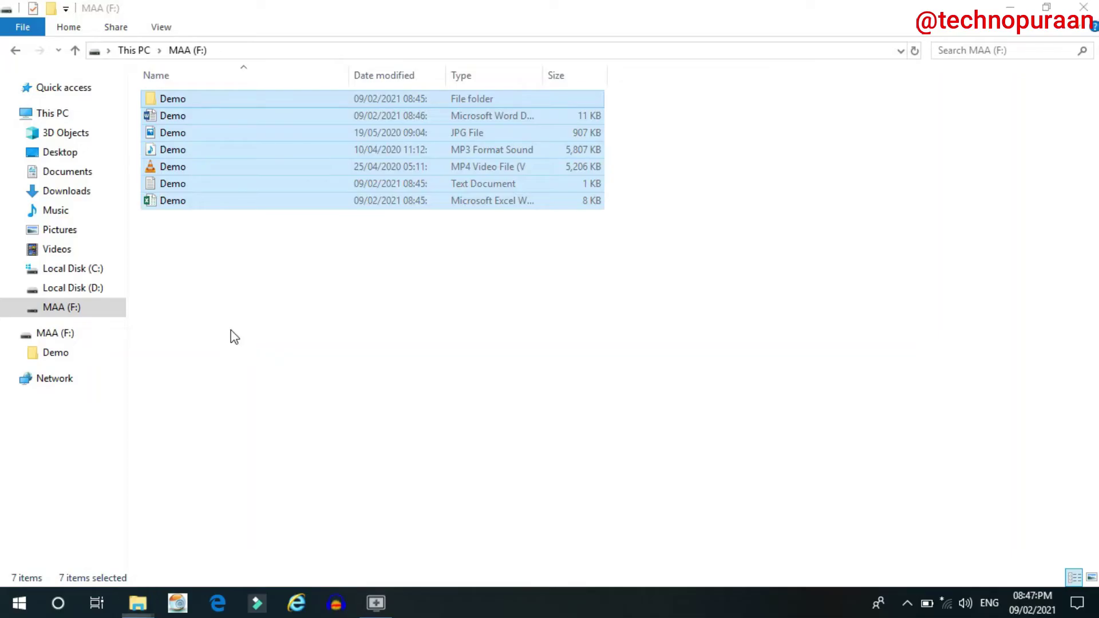
- Permanently delete the second set of Demo items from the MAA (F:) drive
{"action": "key", "text": "shift+Delete"}
{"action": "key", "text": "Return"}
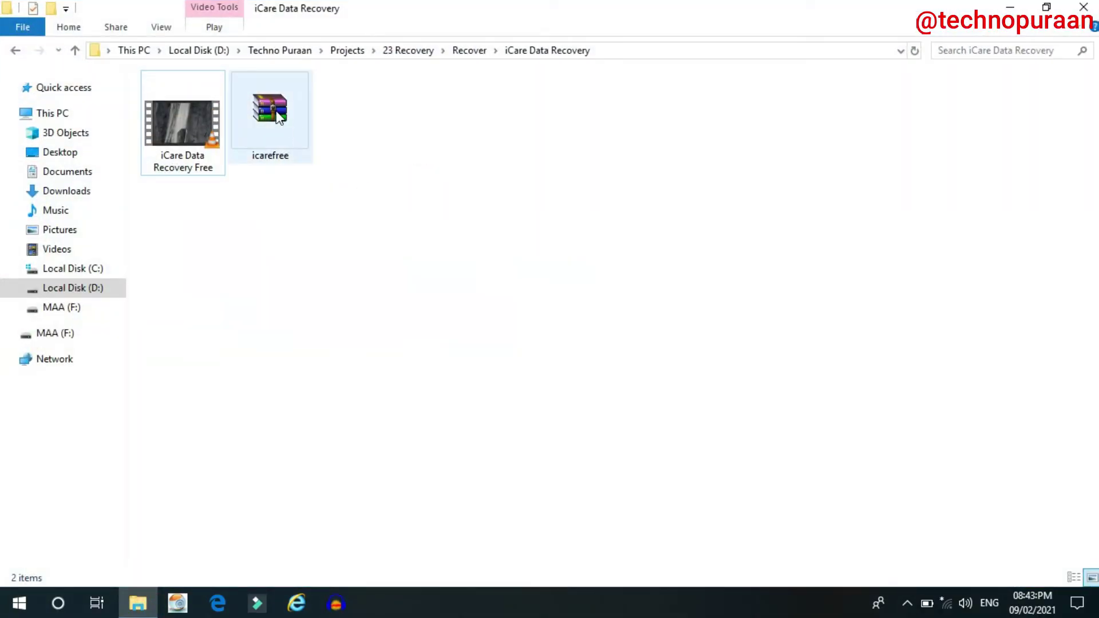
- Extract the icarefree archive into its own folder and open the extracted icarefree folder
{"action": "right_click", "coordinate": [276, 111]}
{"action": "left_click", "coordinate": [314, 195]}
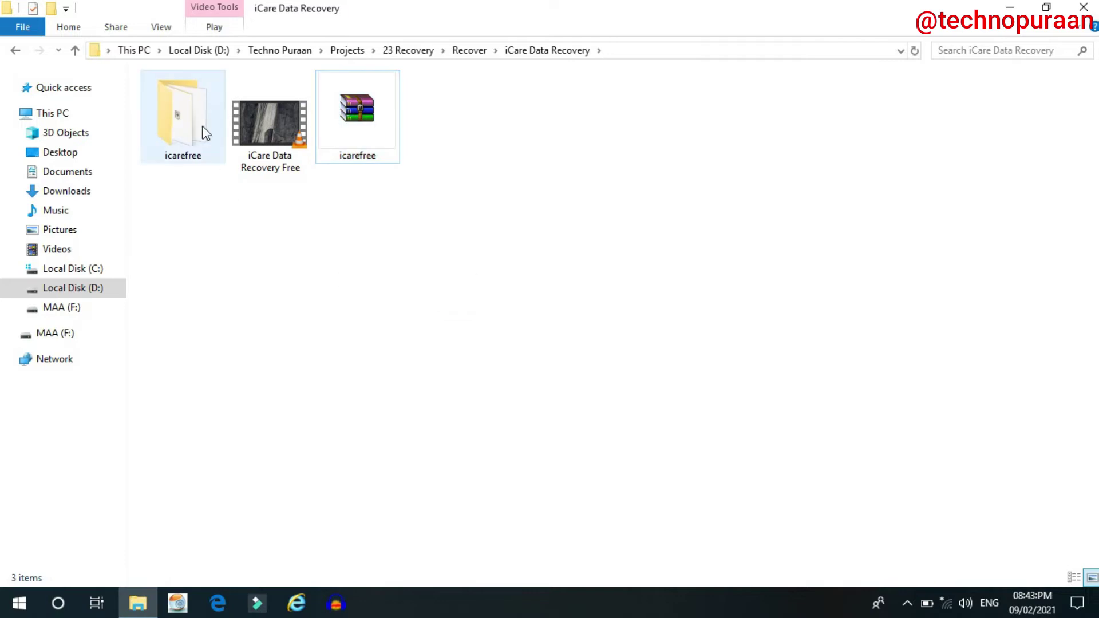
{"action": "double_click", "coordinate": [197, 129]}
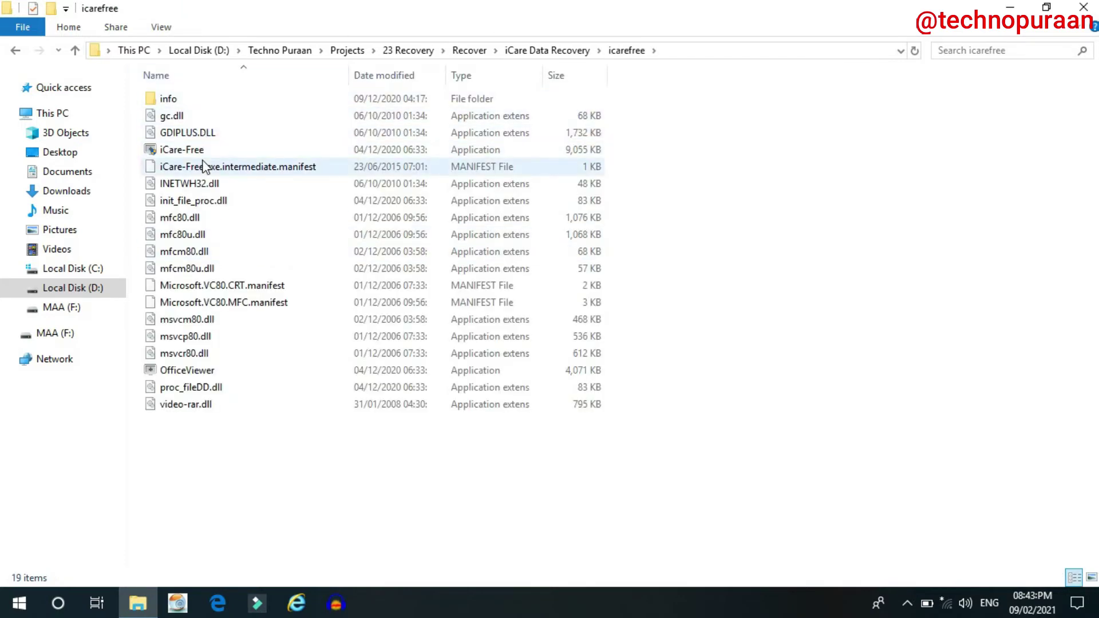
- Launch iCare-Free and scan the F: MAA (FAT32) partition with Deleted File Recovery
{"action": "left_click", "coordinate": [203, 152]}
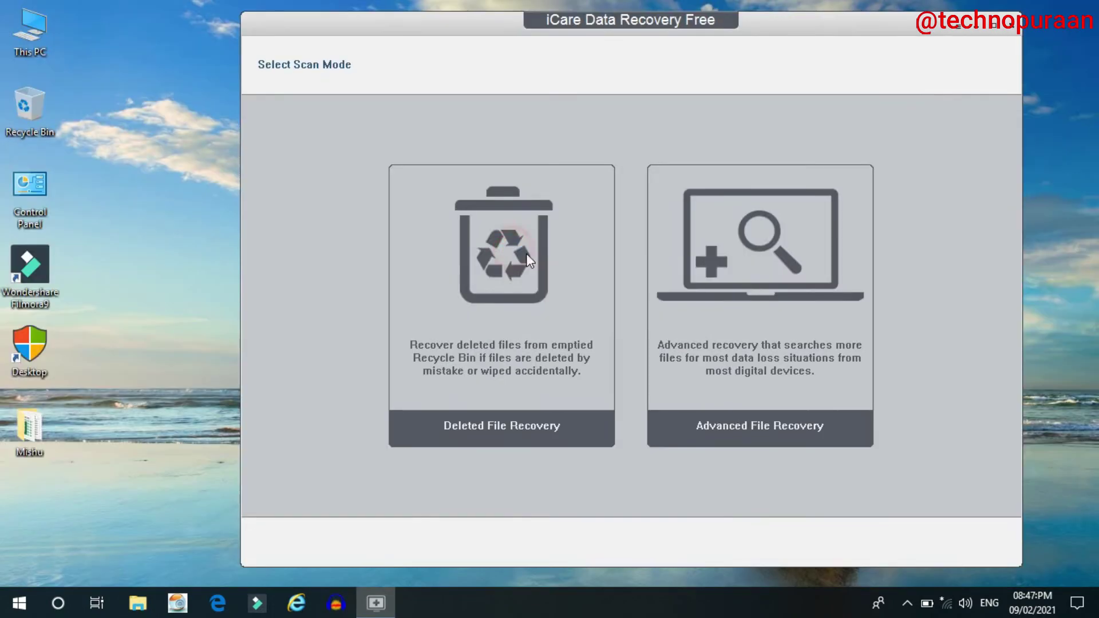
{"action": "left_click", "coordinate": [530, 261]}
{"action": "left_click", "coordinate": [446, 277]}
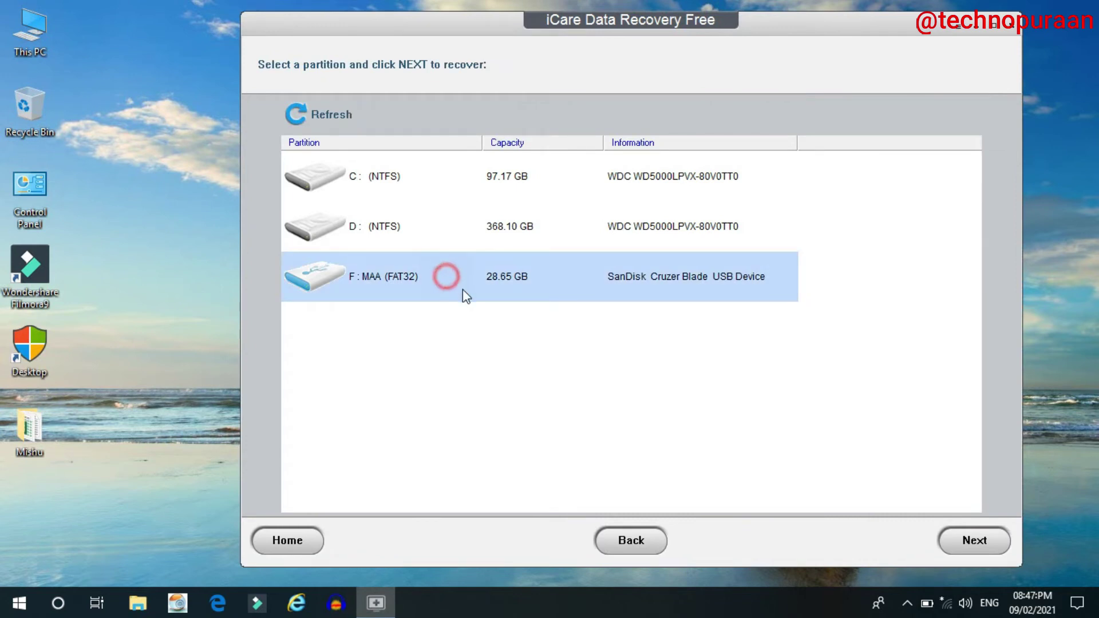
{"action": "left_click", "coordinate": [976, 544]}
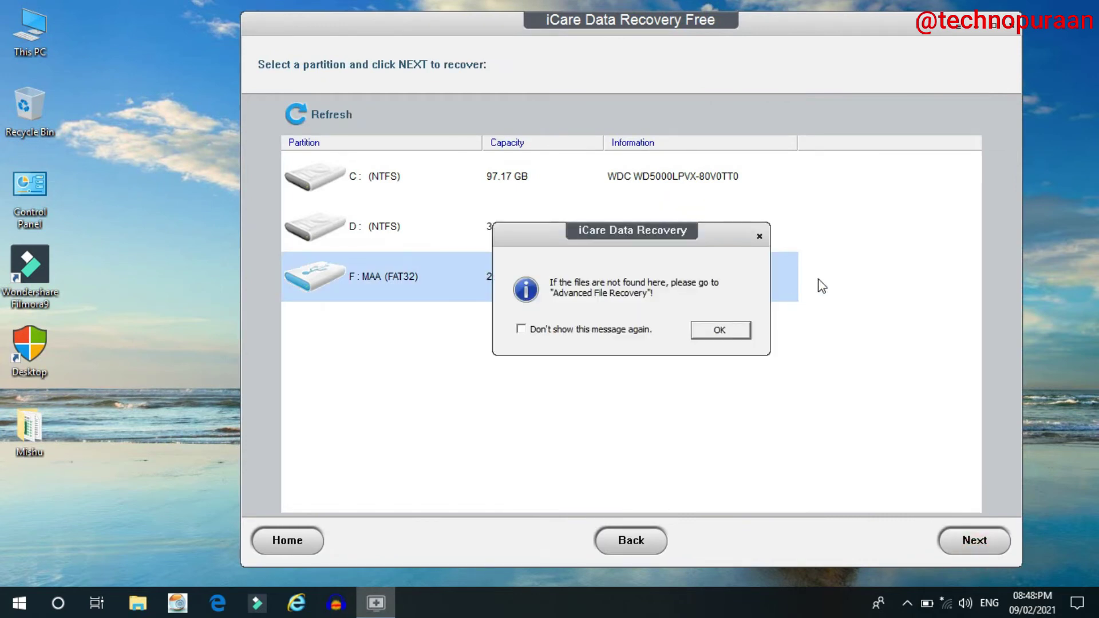
{"action": "left_click", "coordinate": [715, 330]}
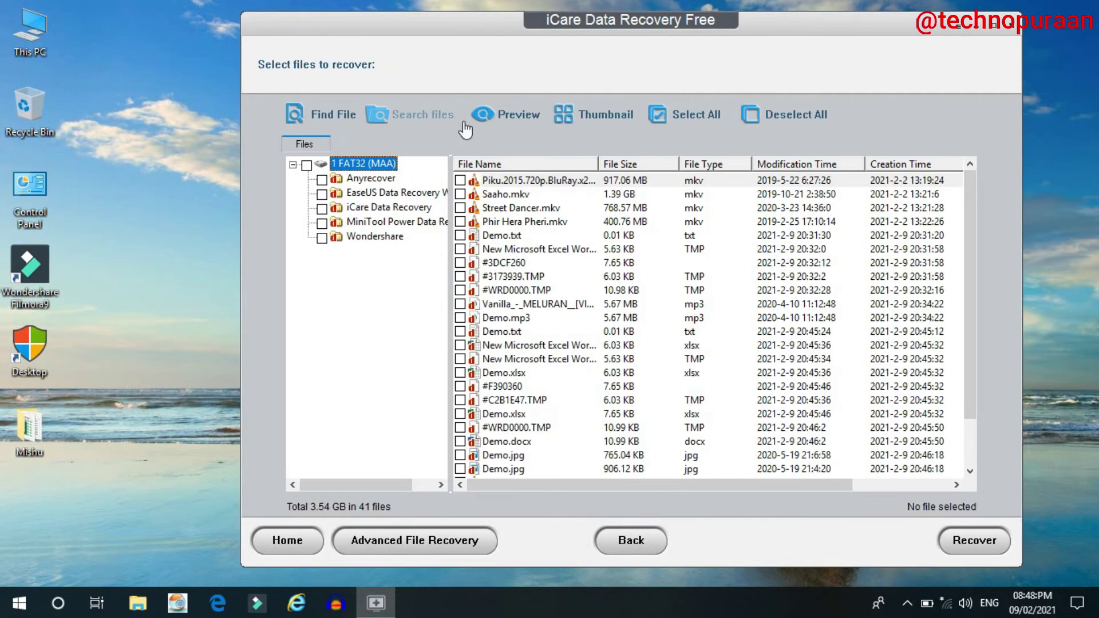
- Mark all the deleted Demo files in the scan list for recovery: txt, mp3, xlsx, docx, jpg and mp4
{"action": "left_click", "coordinate": [461, 235]}
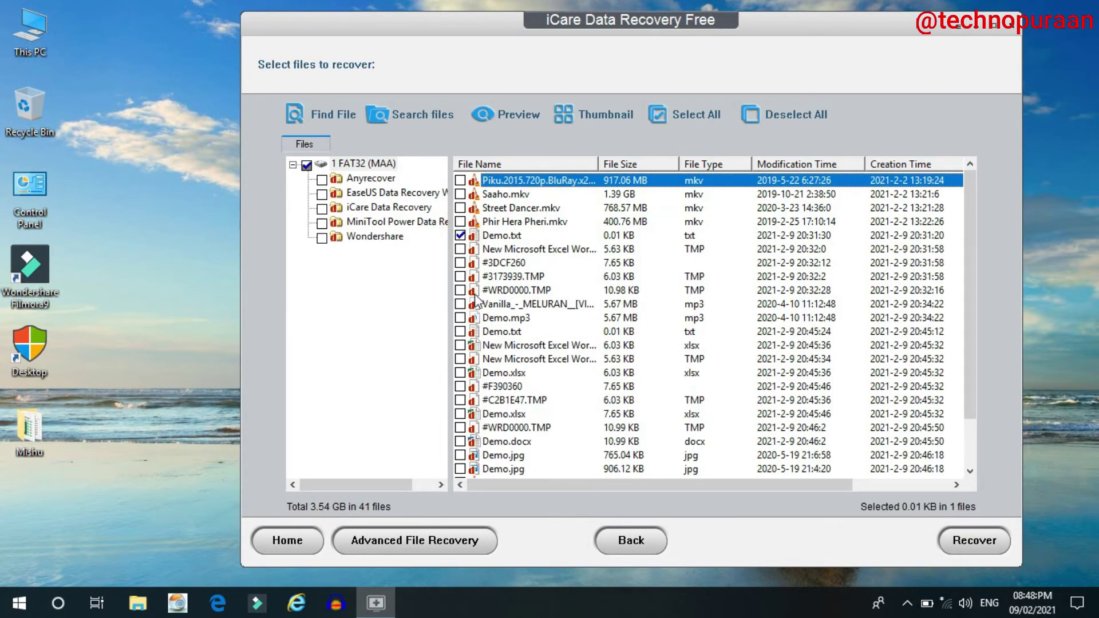
{"action": "left_click", "coordinate": [460, 317]}
{"action": "left_click", "coordinate": [460, 332]}
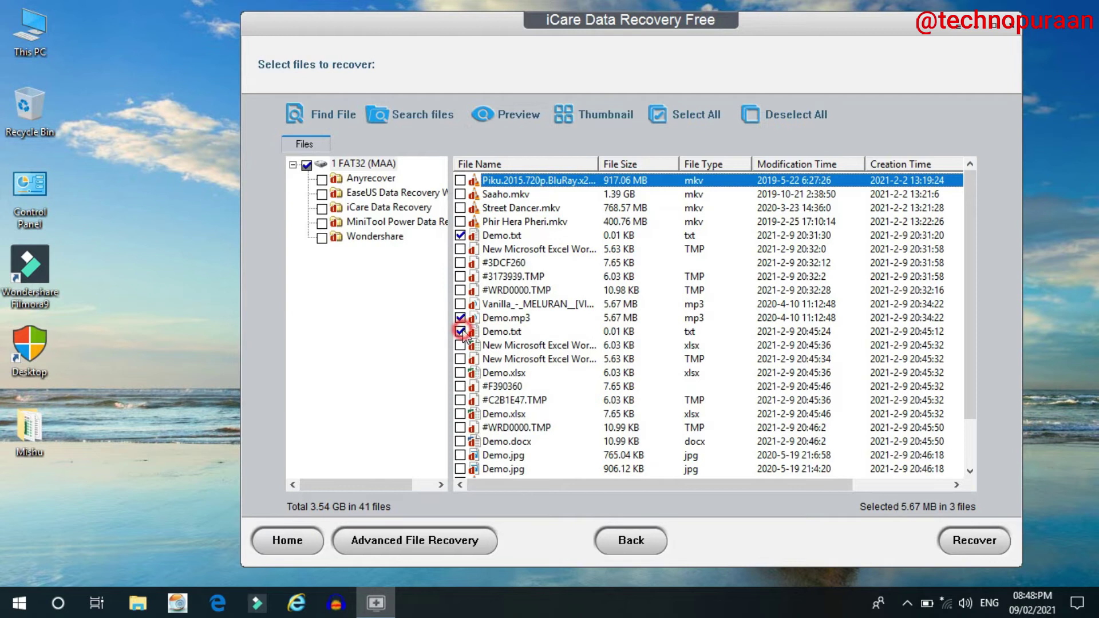
{"action": "left_click", "coordinate": [461, 373]}
{"action": "left_click", "coordinate": [460, 414]}
{"action": "left_click", "coordinate": [460, 442]}
{"action": "left_click", "coordinate": [460, 455]}
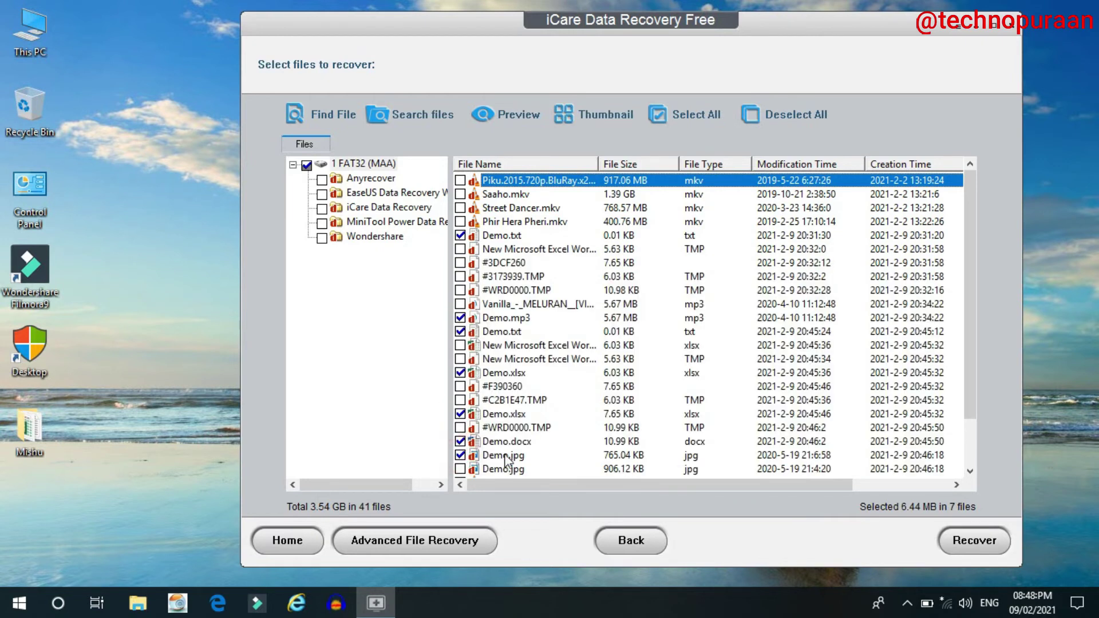
{"action": "left_click_drag", "start_coordinate": [971, 376], "coordinate": [971, 430]}
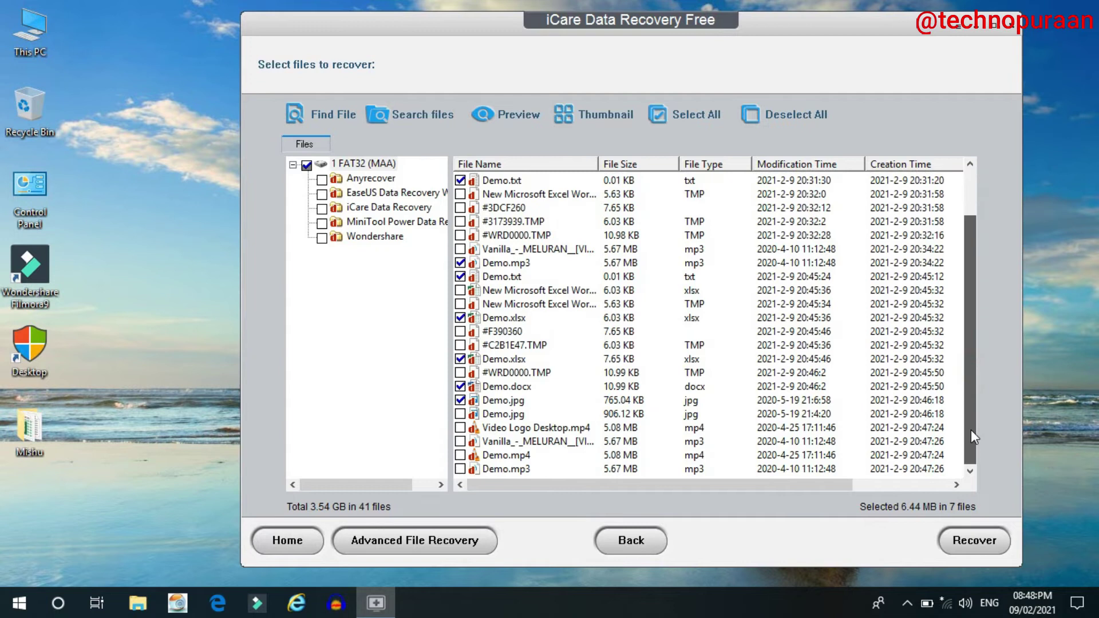
{"action": "left_click", "coordinate": [461, 414]}
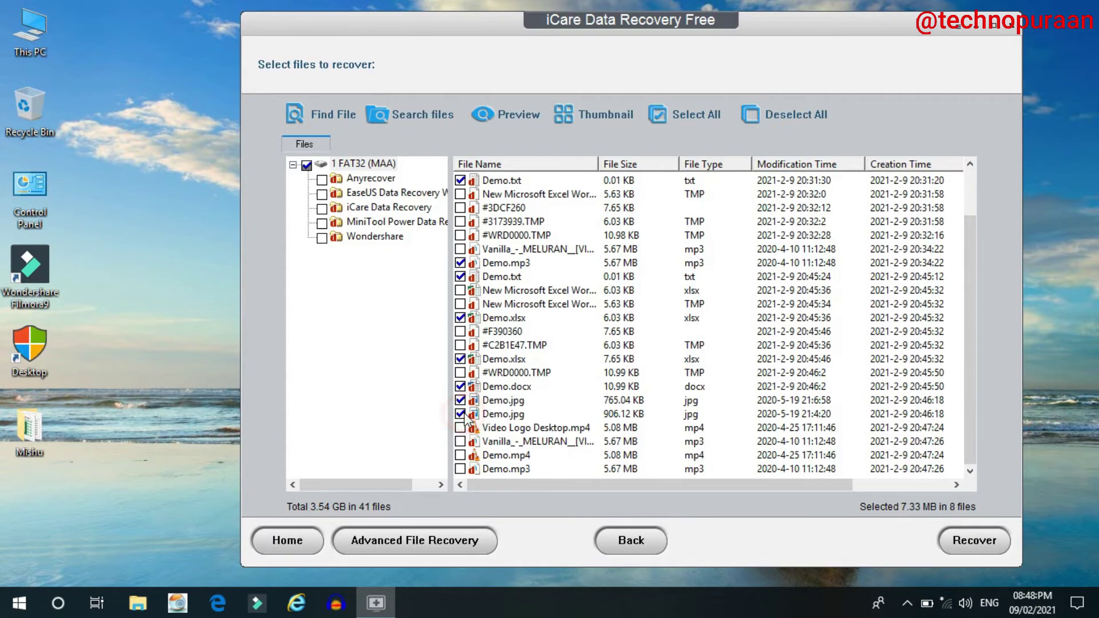
{"action": "left_click", "coordinate": [460, 455]}
{"action": "left_click", "coordinate": [460, 468]}
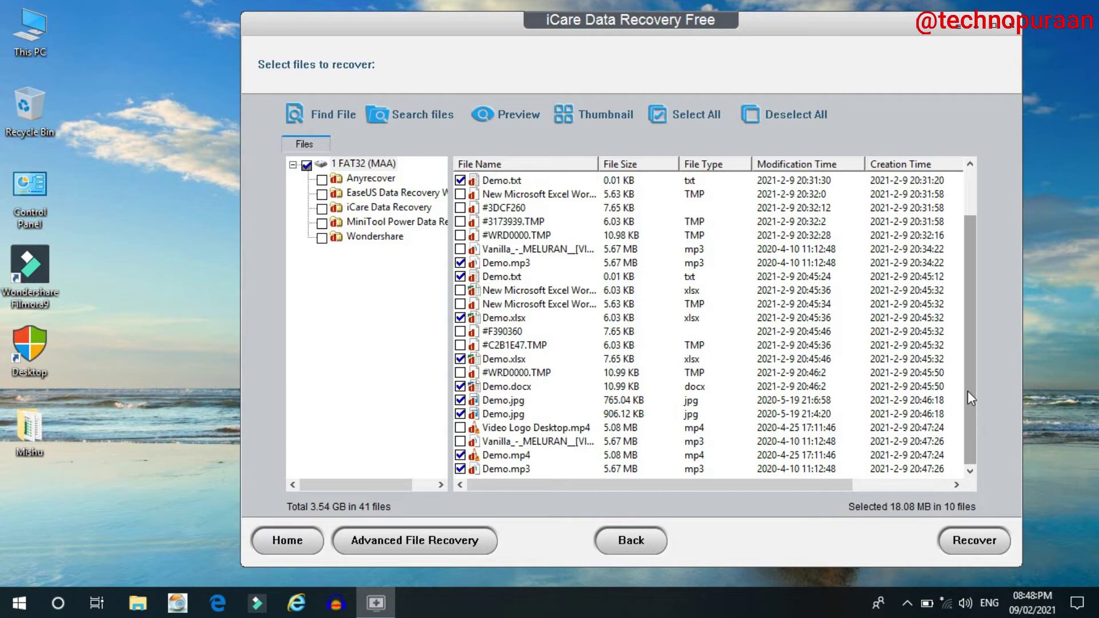
{"action": "left_click_drag", "start_coordinate": [968, 391], "coordinate": [996, 390]}
- Recover the marked files into a new folder named Recoverd Data on the Desktop
{"action": "left_click", "coordinate": [974, 540]}
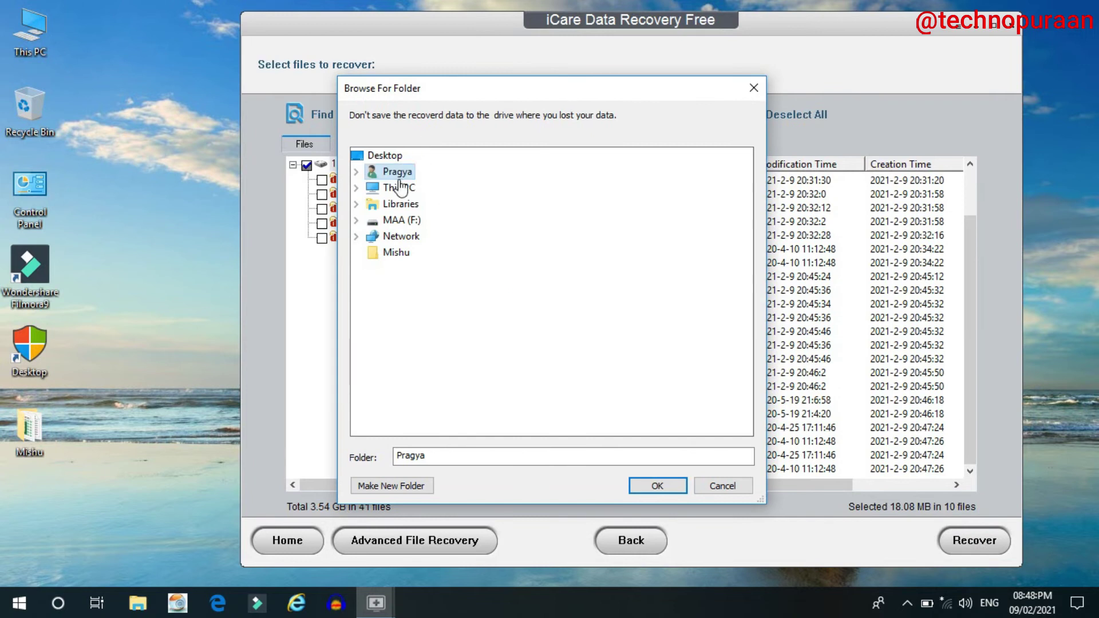
{"action": "left_click", "coordinate": [357, 171]}
{"action": "left_click", "coordinate": [422, 236]}
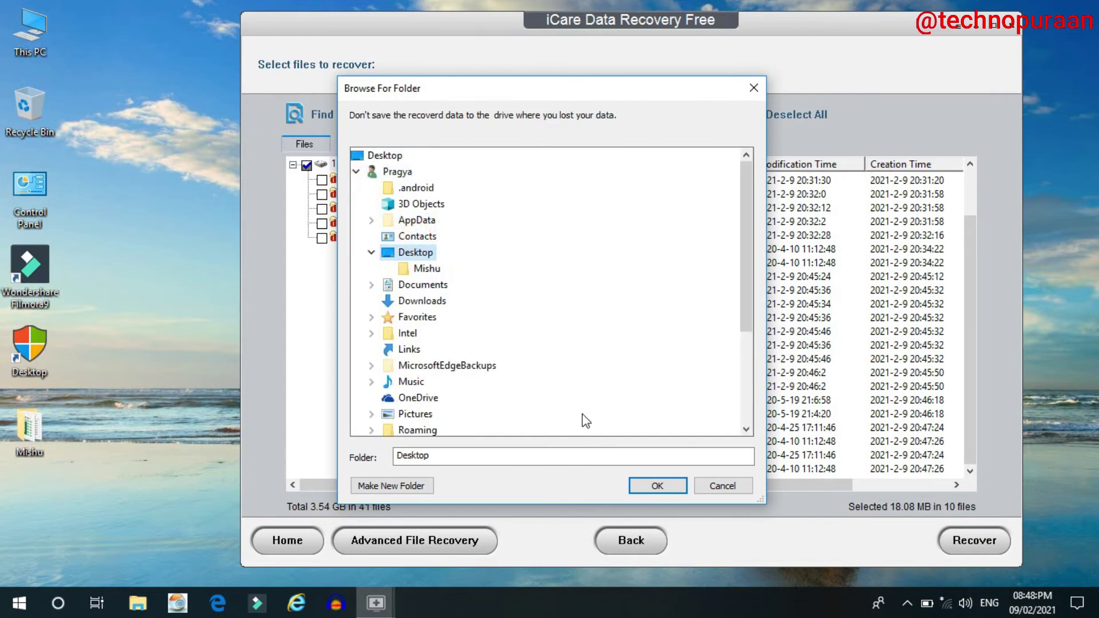
{"action": "left_click", "coordinate": [421, 485]}
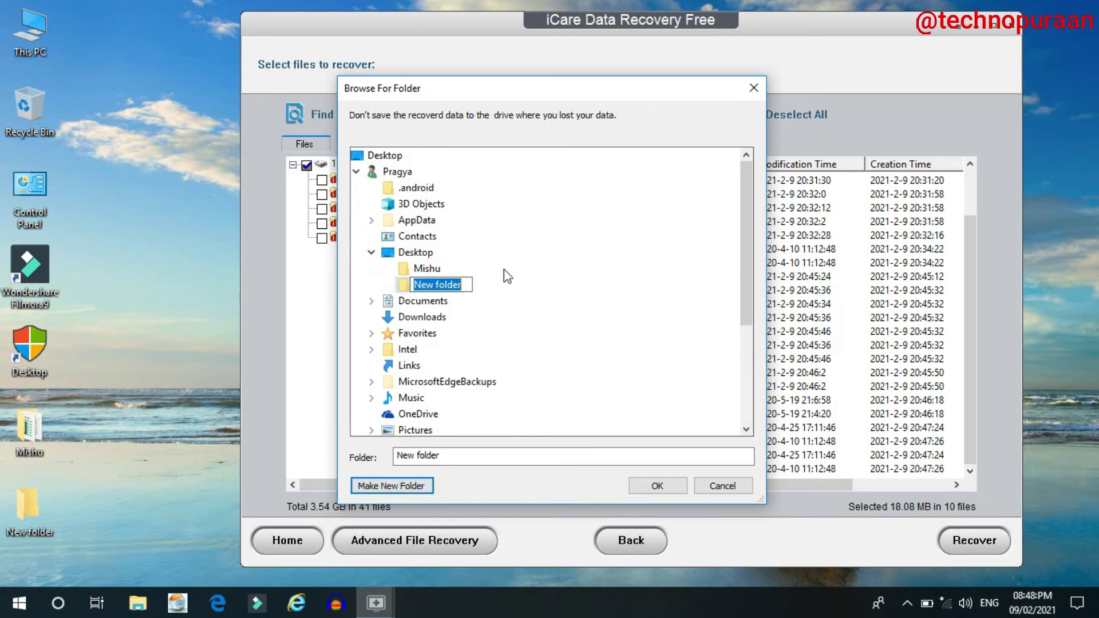
{"action": "type", "text": "Recoverd Data"}
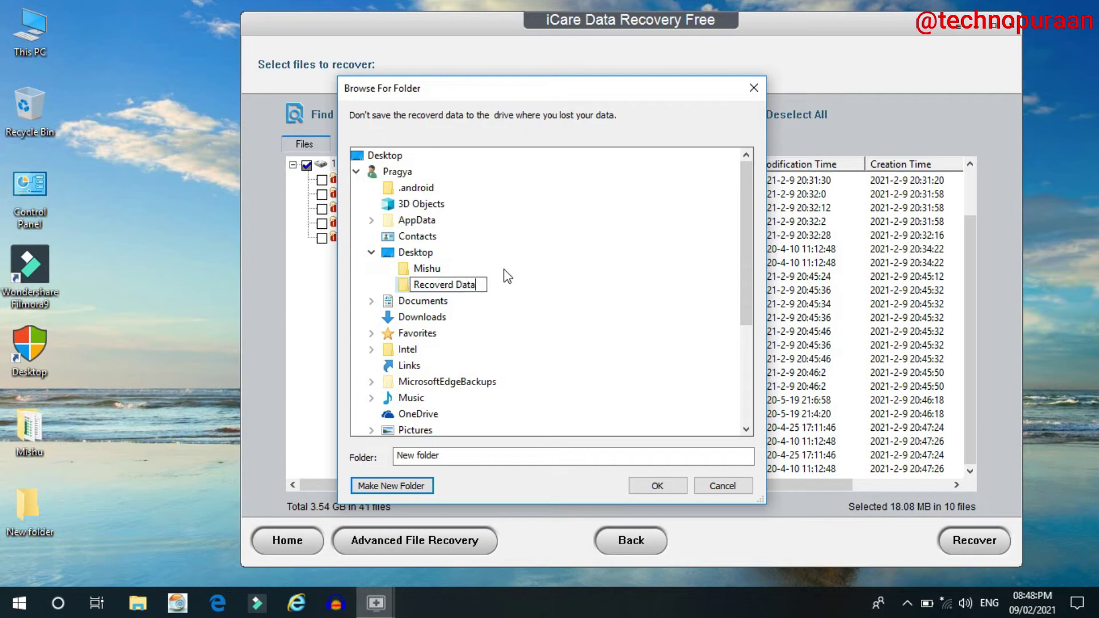
{"action": "key", "text": "Return"}
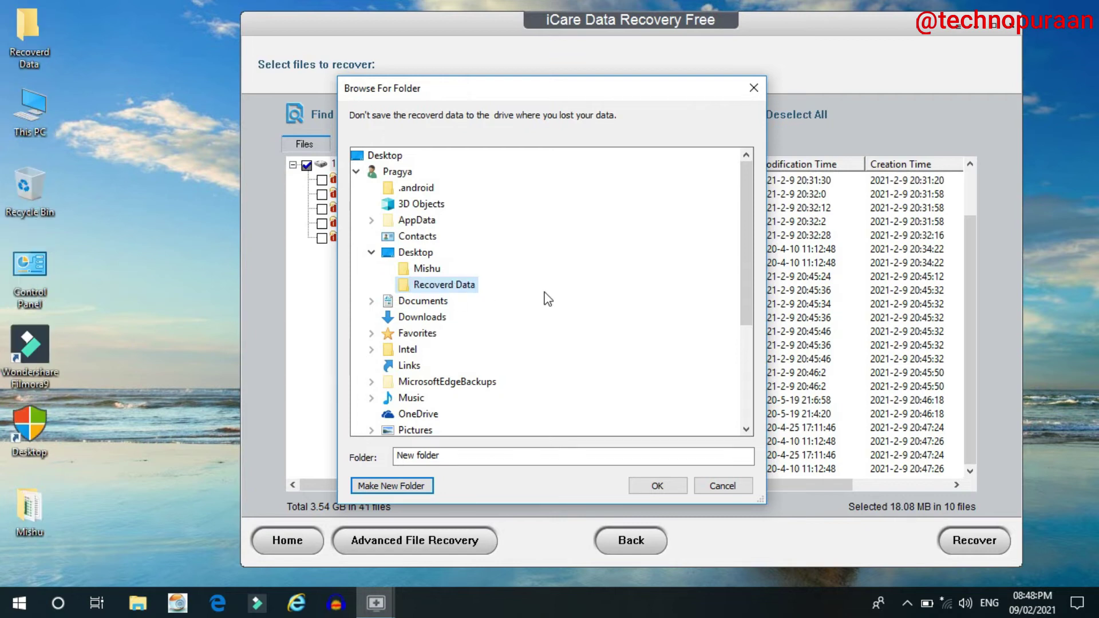
{"action": "left_click", "coordinate": [657, 486]}
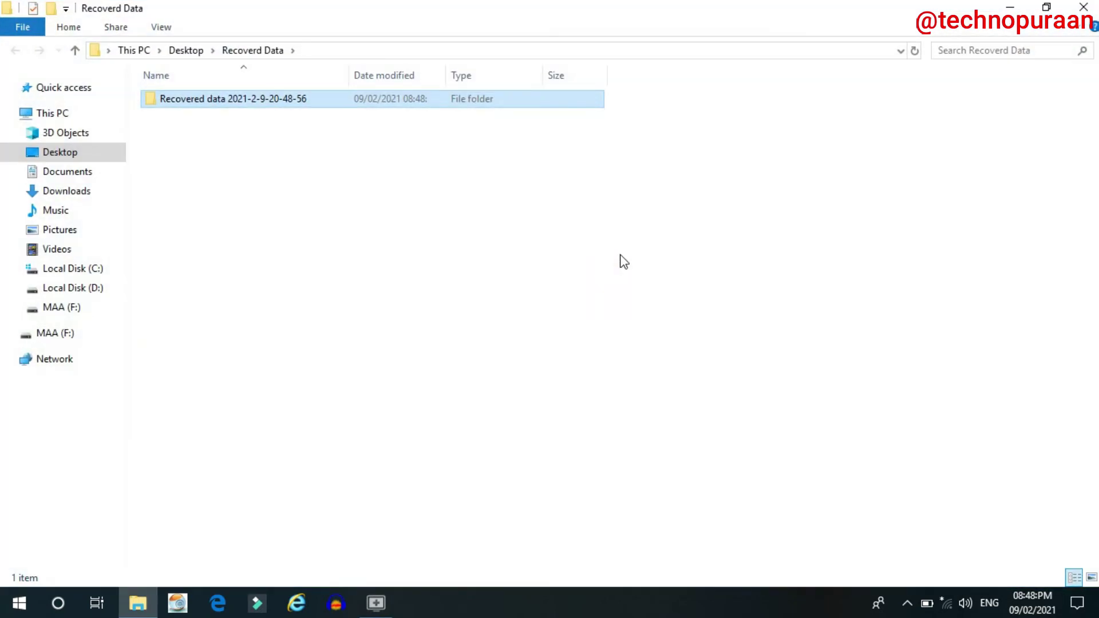
- Open the dated recovered data folder and check the recovered Demo Word document and Demo JPG image
{"action": "left_click", "coordinate": [267, 175]}
{"action": "double_click", "coordinate": [221, 101]}
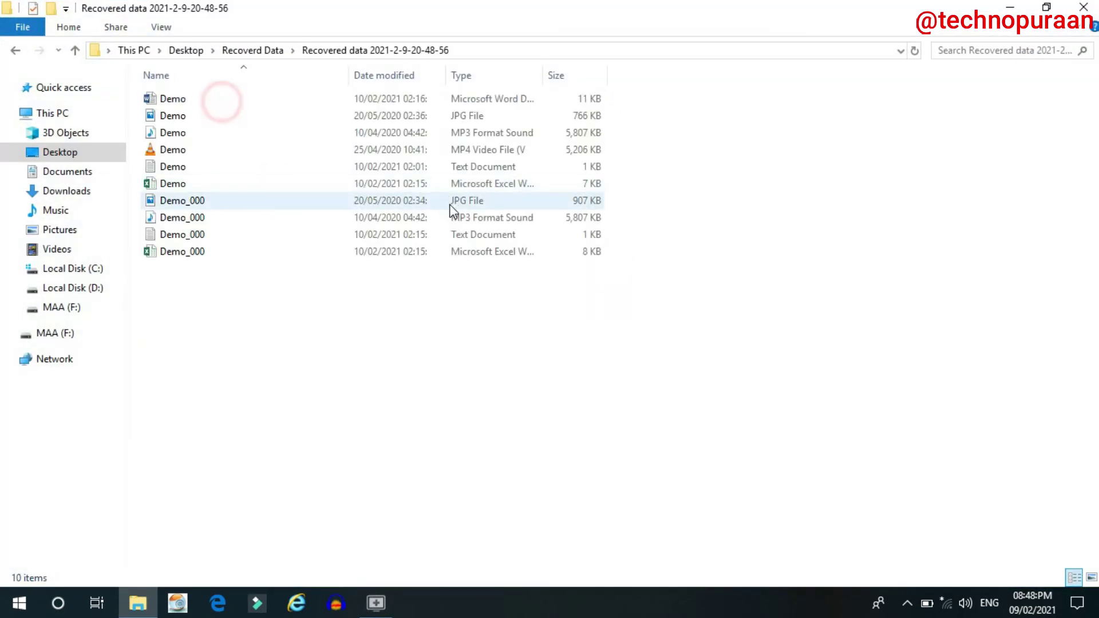
{"action": "double_click", "coordinate": [190, 98]}
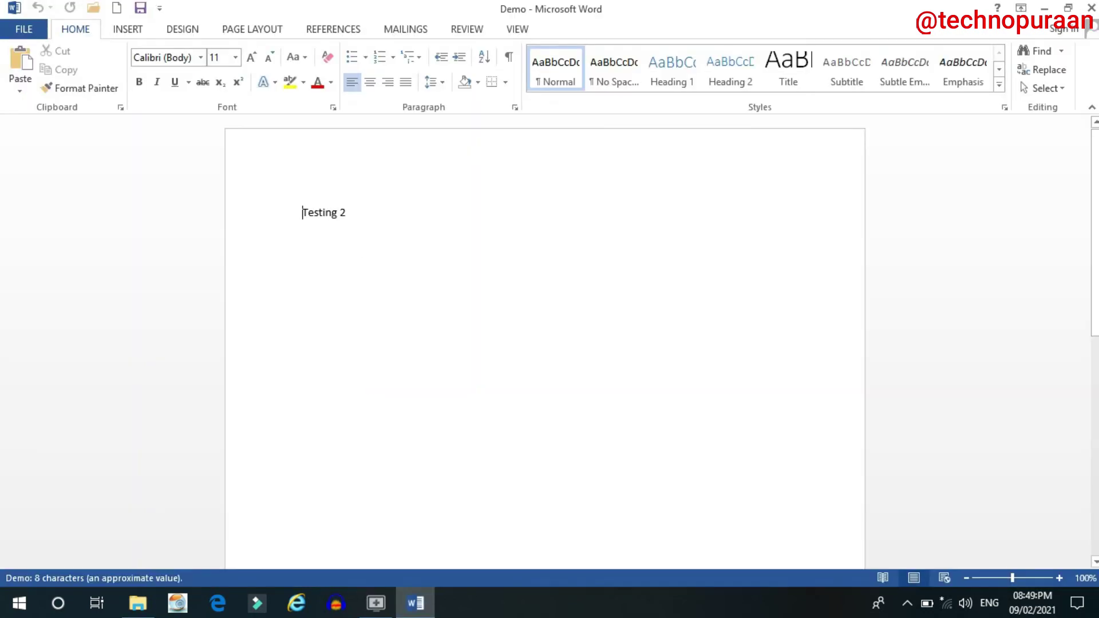
{"action": "left_click", "coordinate": [1091, 8]}
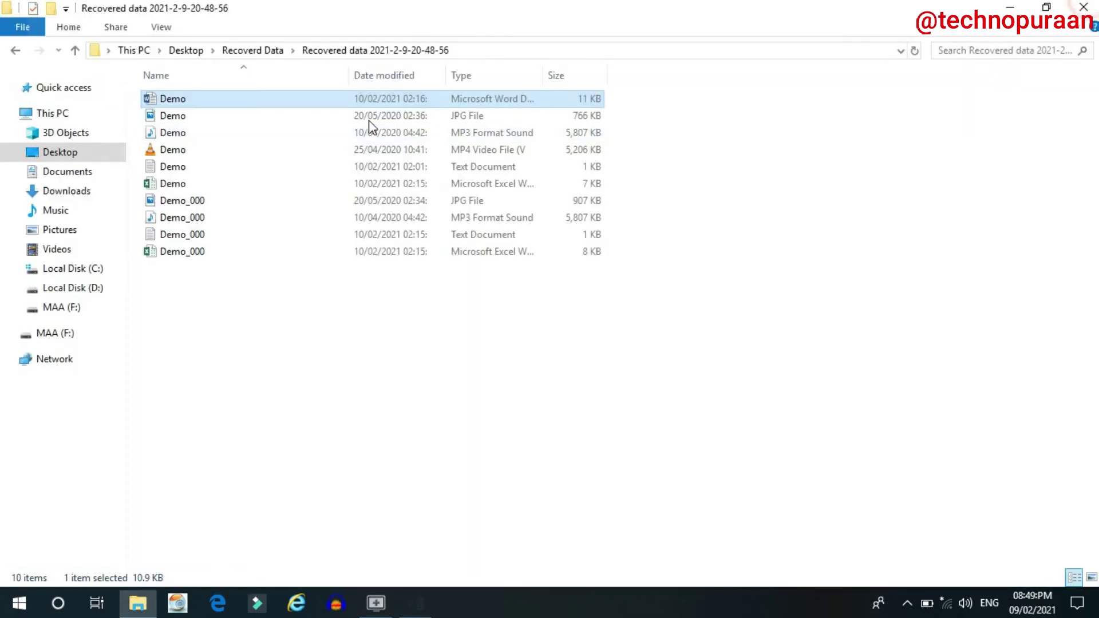
{"action": "double_click", "coordinate": [177, 115]}
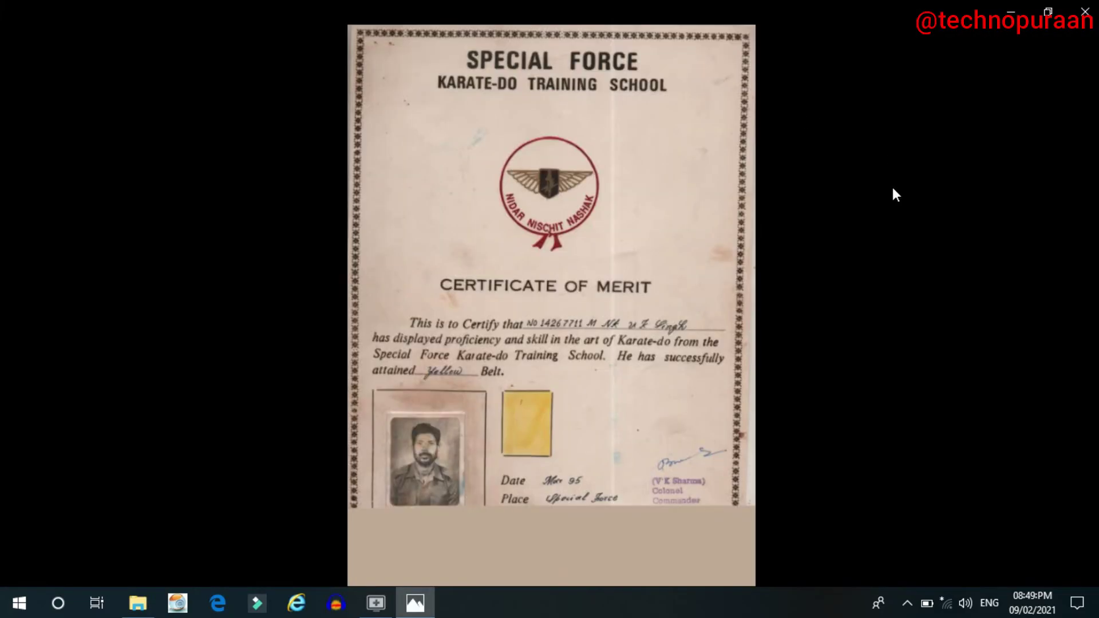
{"action": "mouse_move", "coordinate": [746, 6]}
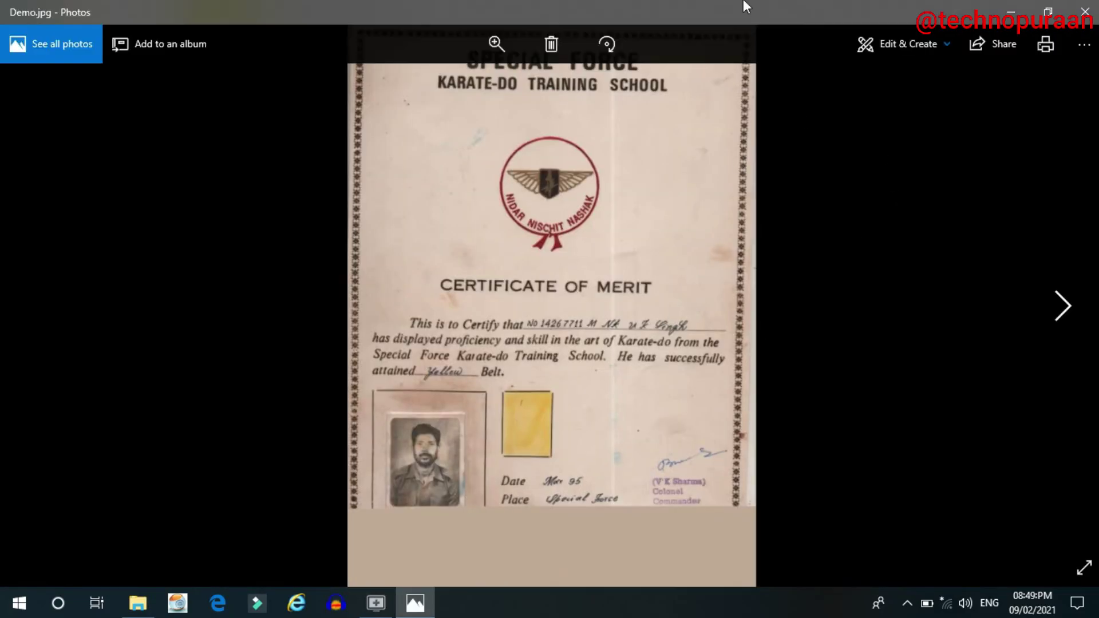
{"action": "left_click", "coordinate": [1084, 11]}
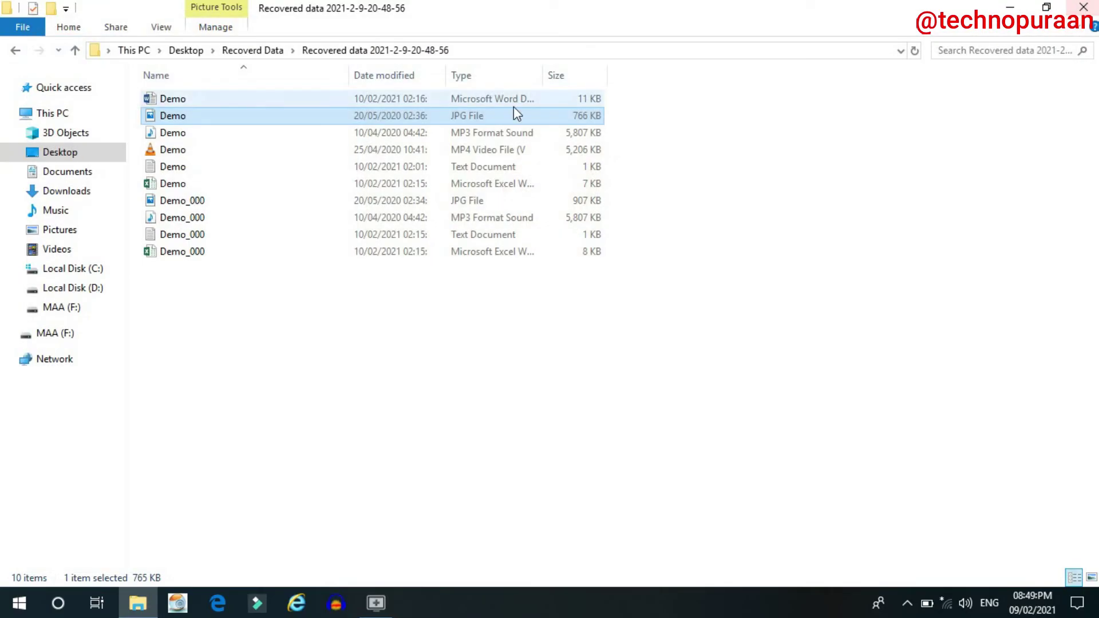
- Play the recovered Demo MP4 video and check the contents of the Demo_000 Excel workbook
{"action": "double_click", "coordinate": [173, 150]}
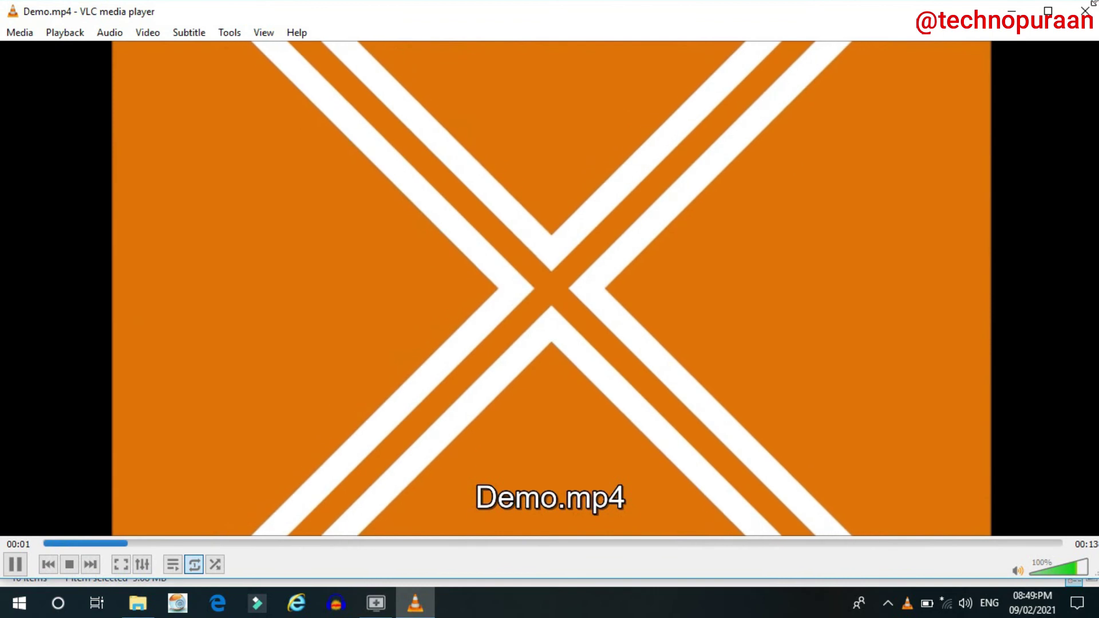
{"action": "left_click", "coordinate": [1085, 10]}
{"action": "double_click", "coordinate": [152, 252]}
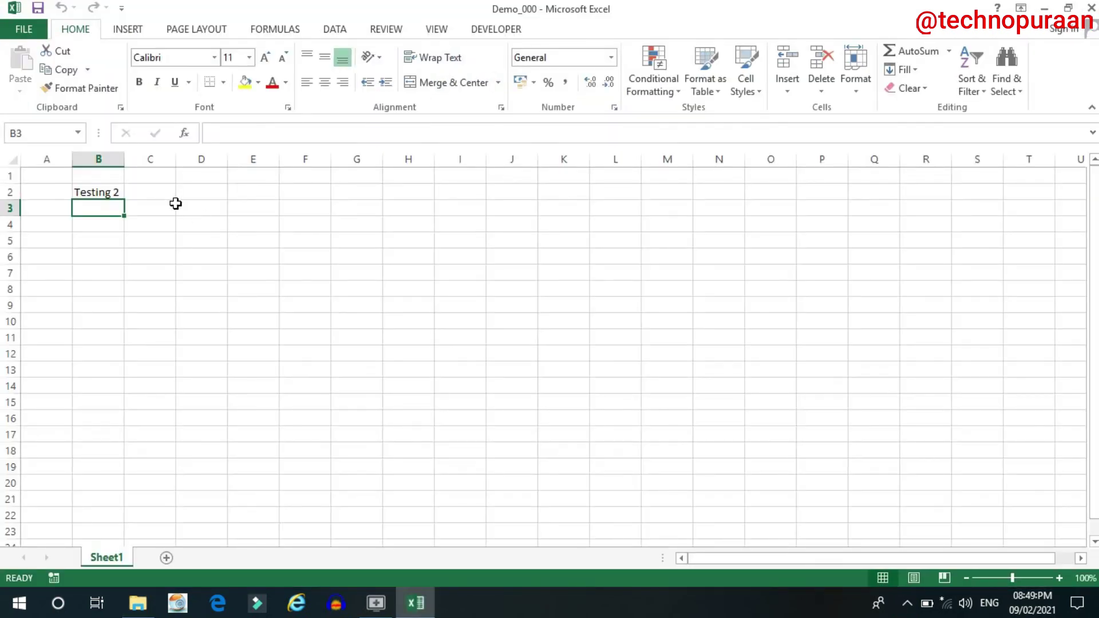
{"action": "key", "text": "alt+F4"}
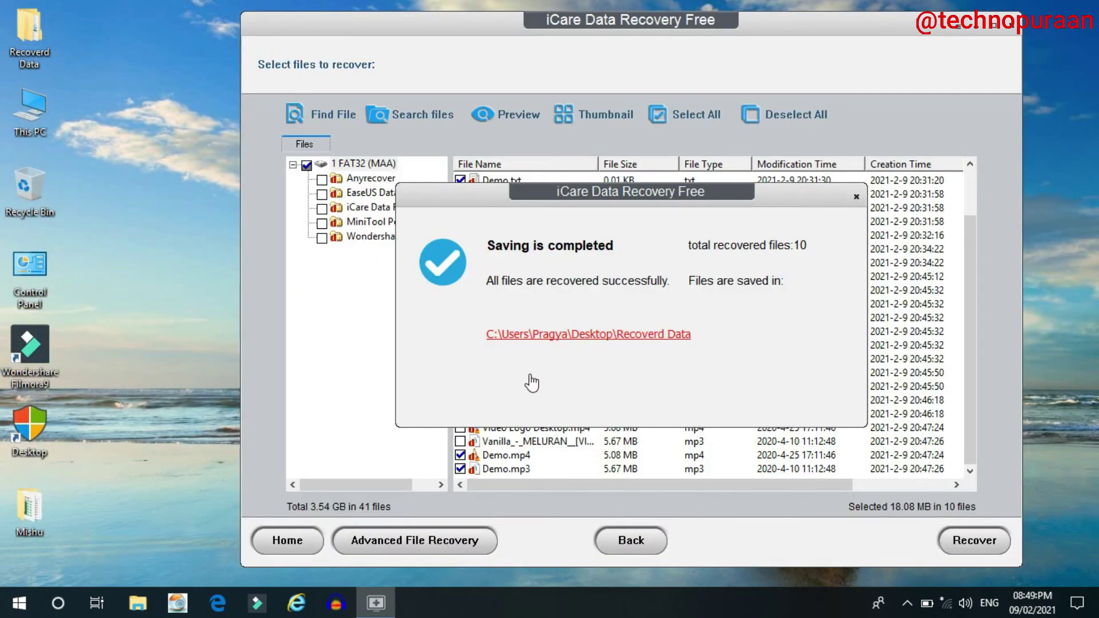
- Dismiss the recovery summary, quit the search results and exit iCare Data Recovery Free
{"action": "left_click", "coordinate": [857, 196]}
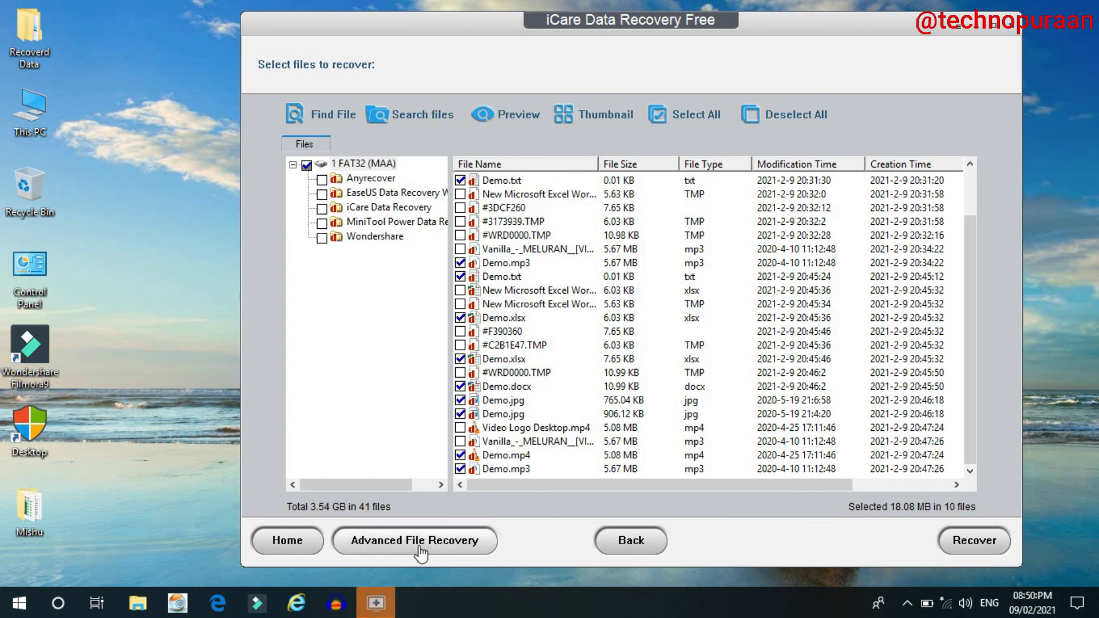
{"action": "left_click", "coordinate": [636, 550]}
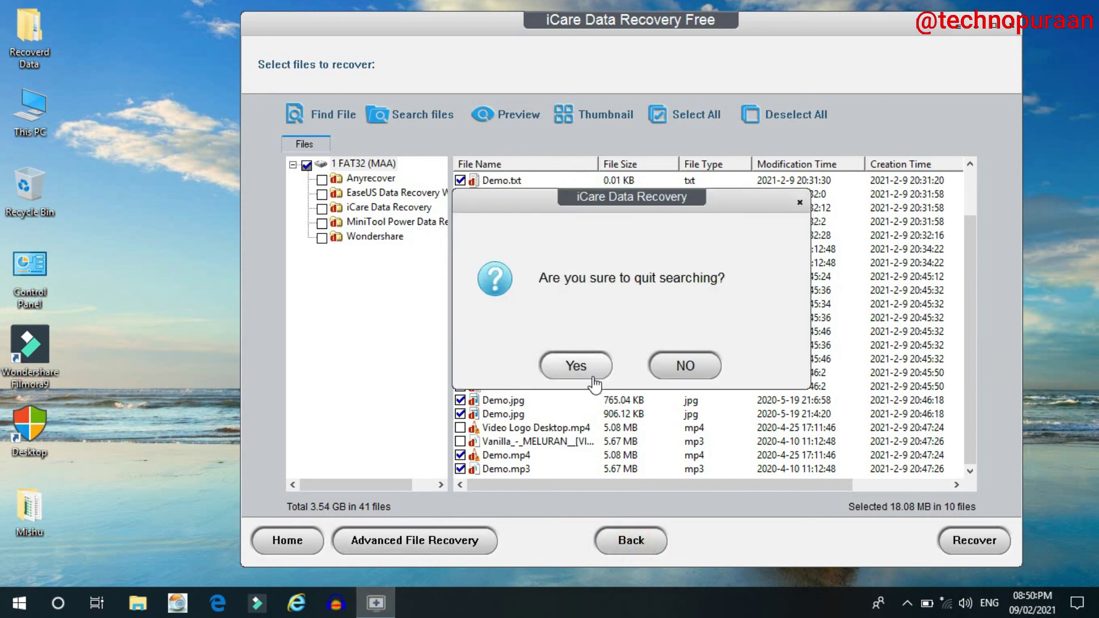
{"action": "left_click", "coordinate": [578, 365]}
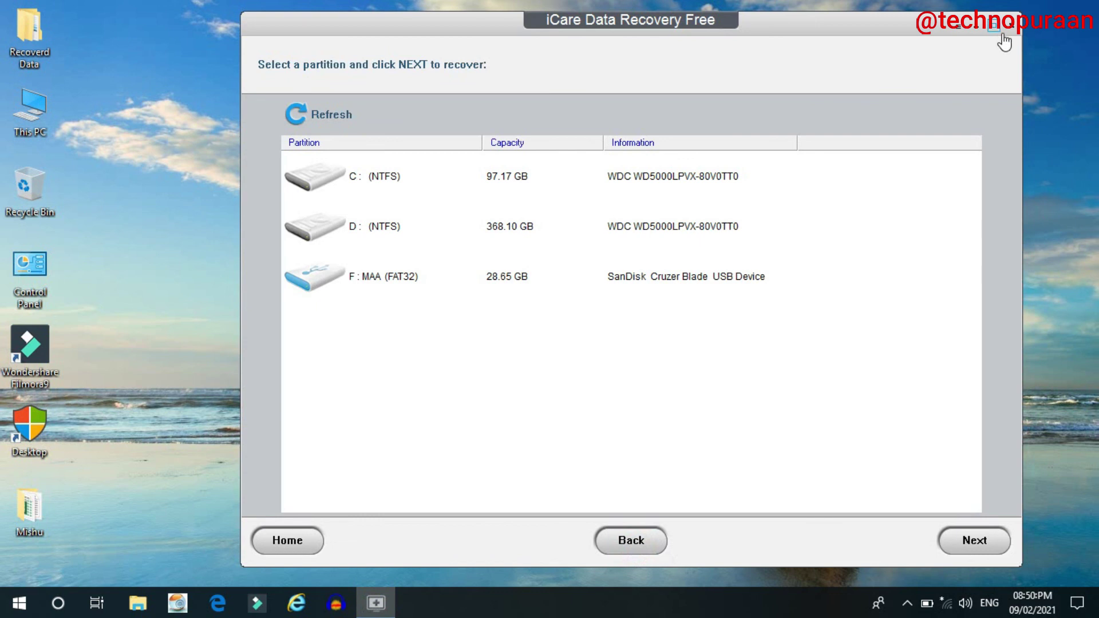
{"action": "left_click", "coordinate": [1007, 36]}
{"action": "left_click", "coordinate": [575, 366]}
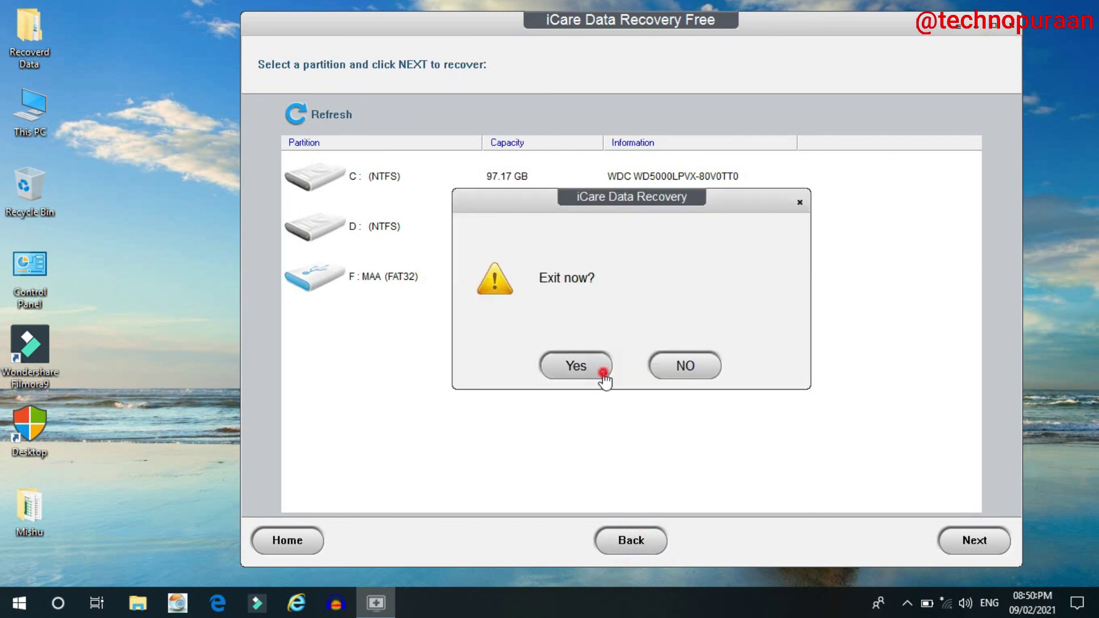